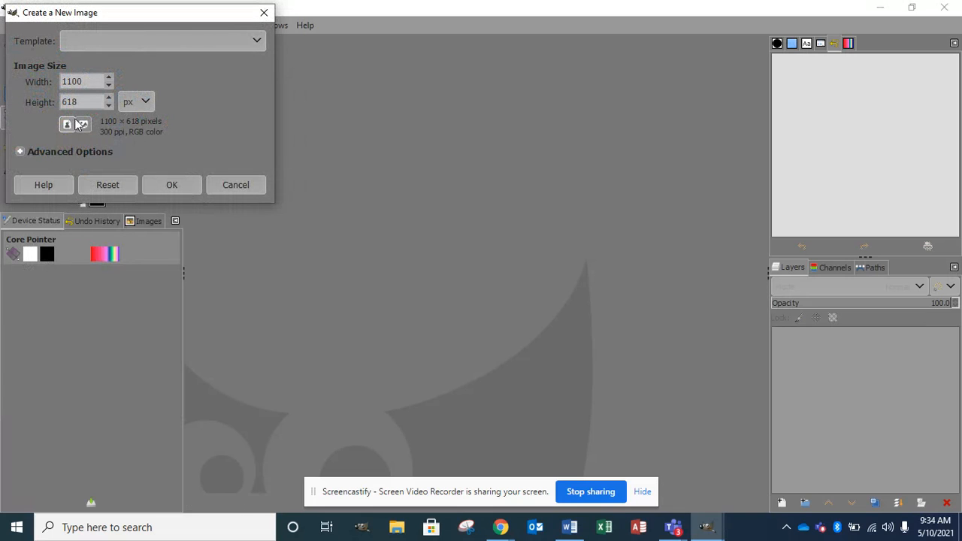
Create a new 1100 × 618 px image filled with white.
left_click(21, 151)
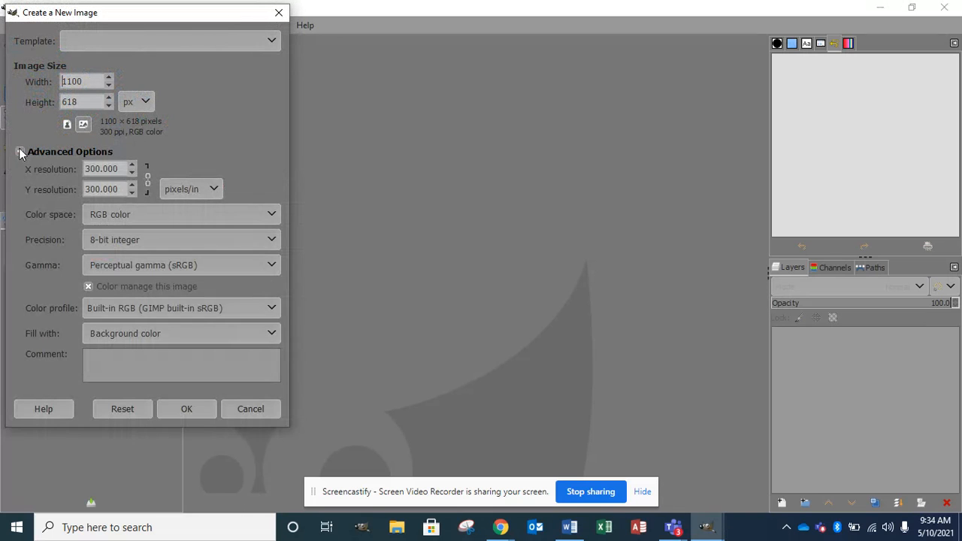
left_click(130, 331)
left_click(116, 385)
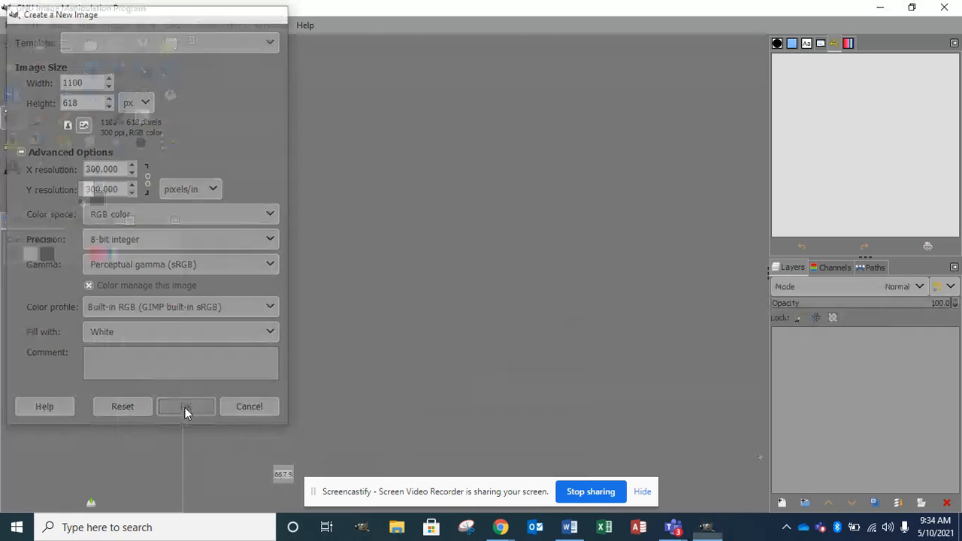
left_click(185, 407)
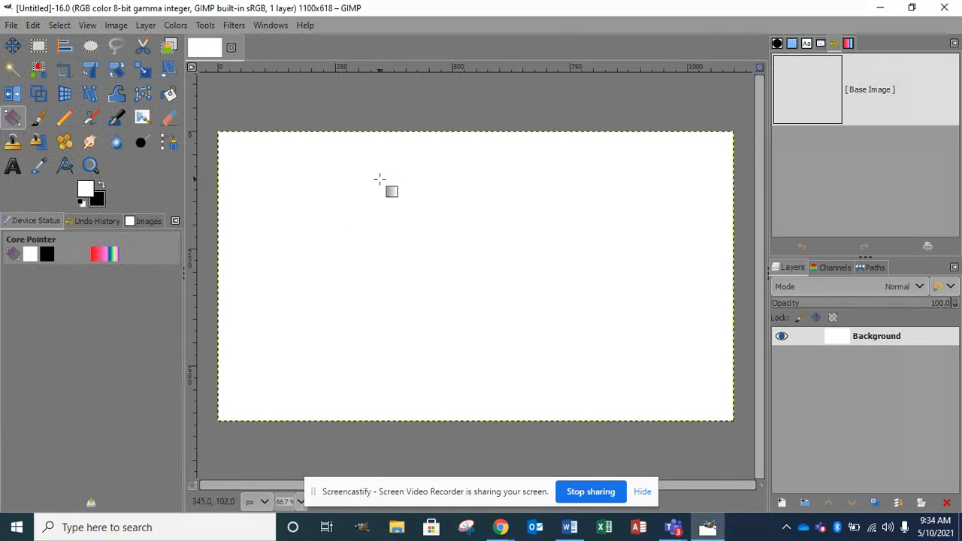
Make a rectangular selection in the upper-left area of the canvas and switch to the Bucket Fill tool.
left_click(40, 47)
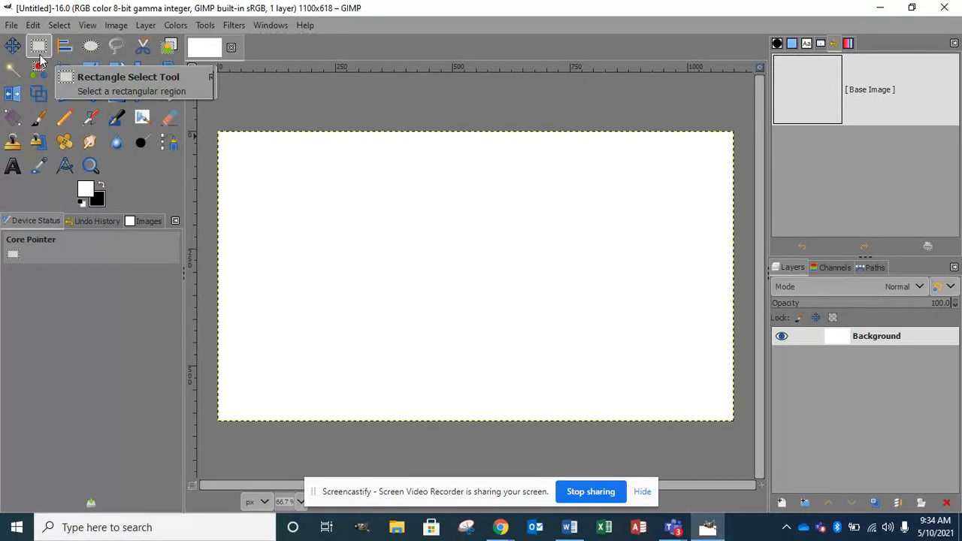
left_click(39, 53)
left_click_drag(227, 140, 397, 254)
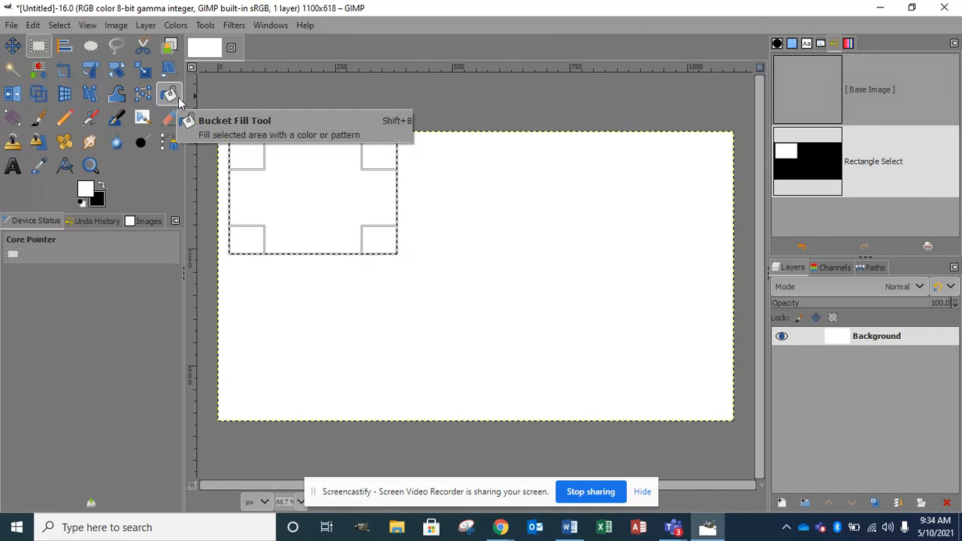
left_click(170, 98)
left_click(102, 188)
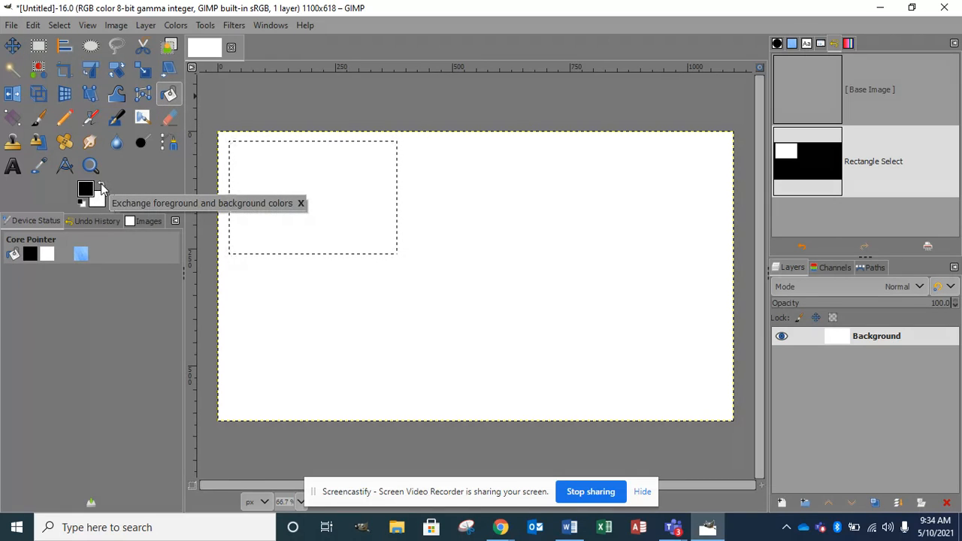
left_click(102, 188)
left_click(88, 190)
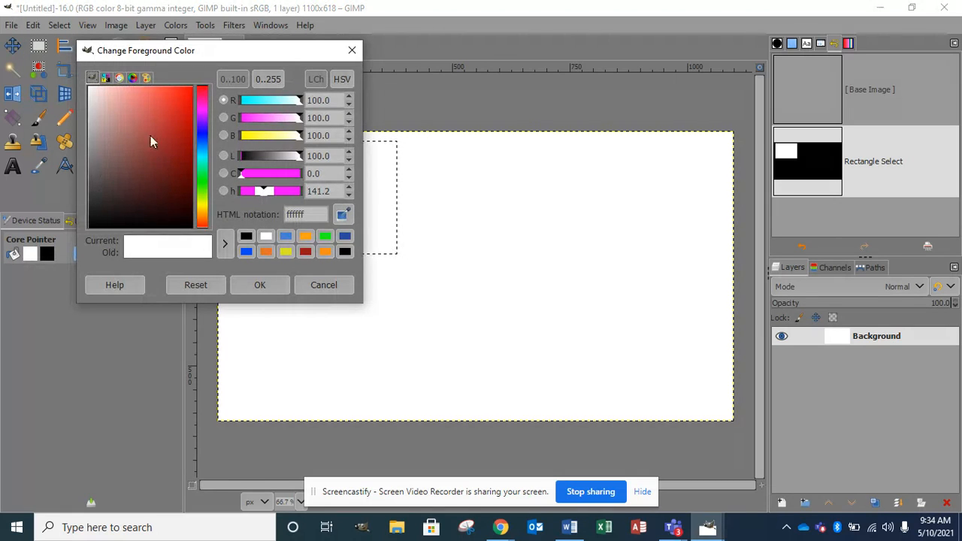
left_click(352, 50)
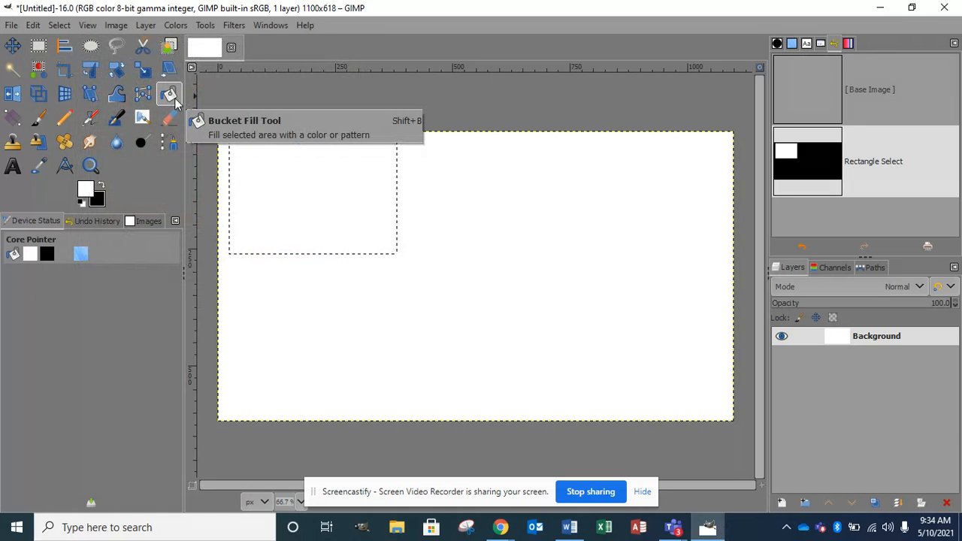
Set the foreground color to bright green (12f023) and fill the rectangular selection with it.
left_click(84, 190)
left_click(202, 201)
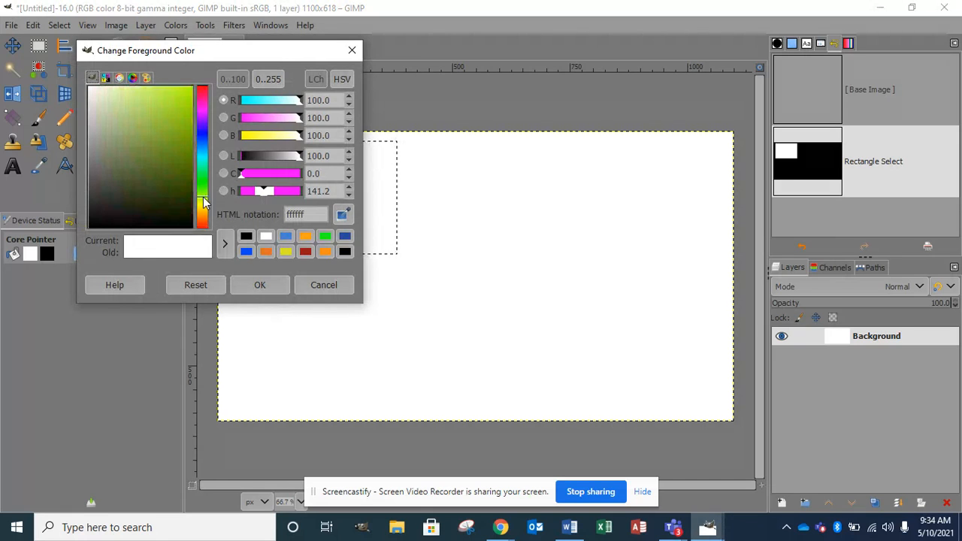
left_click(205, 175)
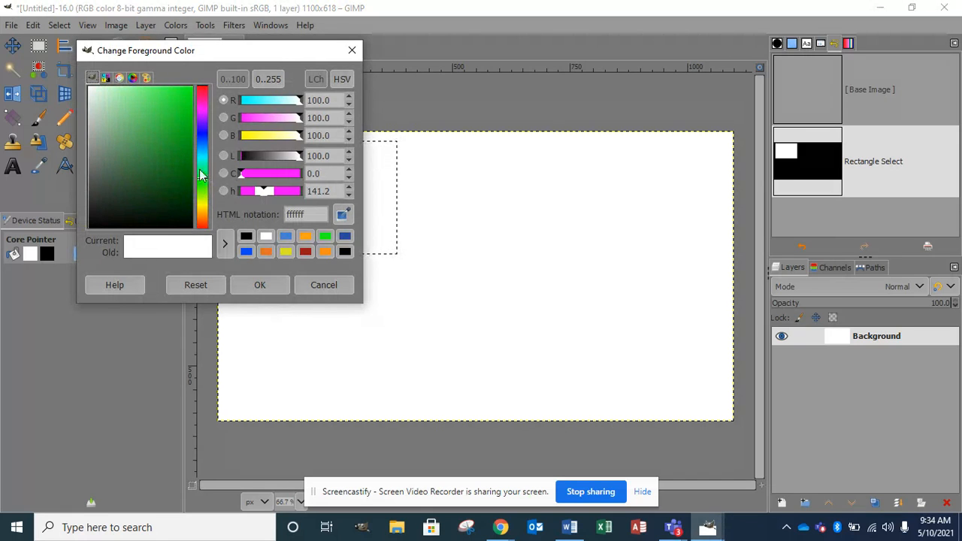
left_click(186, 100)
left_click(284, 286)
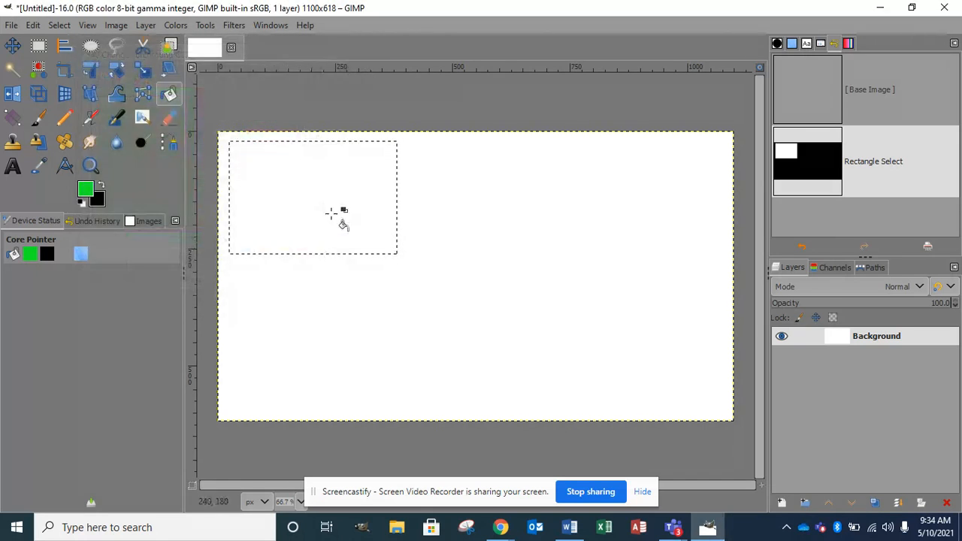
left_click(336, 176)
Make a second rectangular selection below the green rectangle and fill it with cyan (12f0d5).
left_click(38, 46)
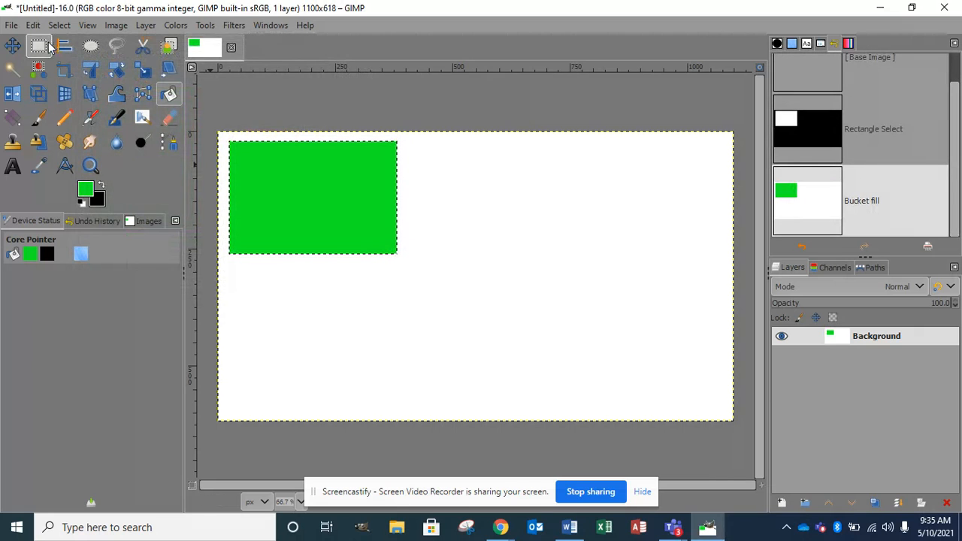
left_click_drag(270, 287, 450, 395)
left_click(176, 94)
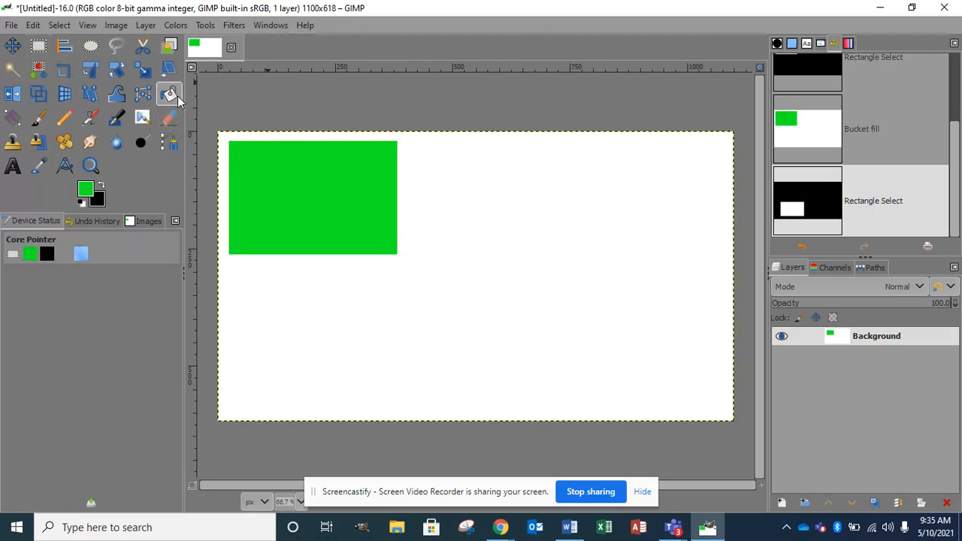
left_click(92, 190)
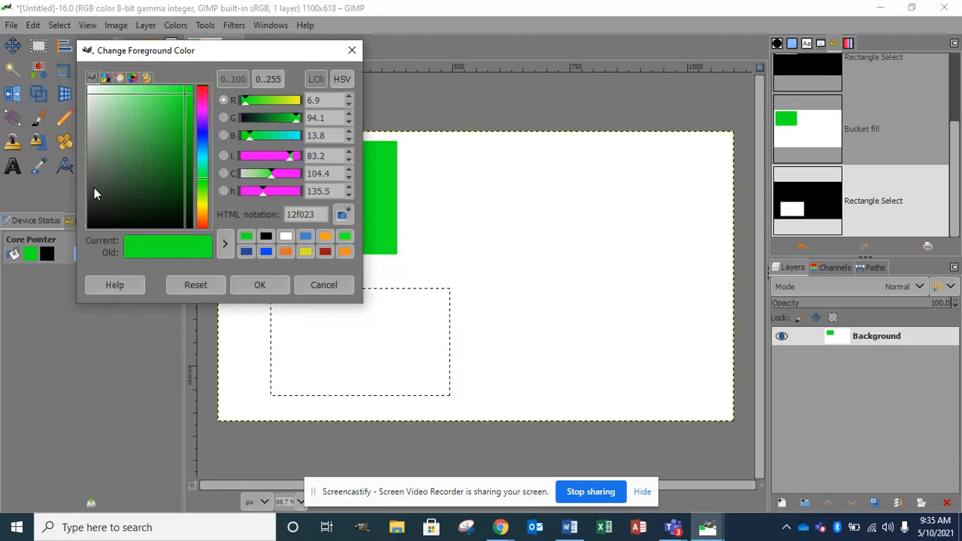
left_click(199, 161)
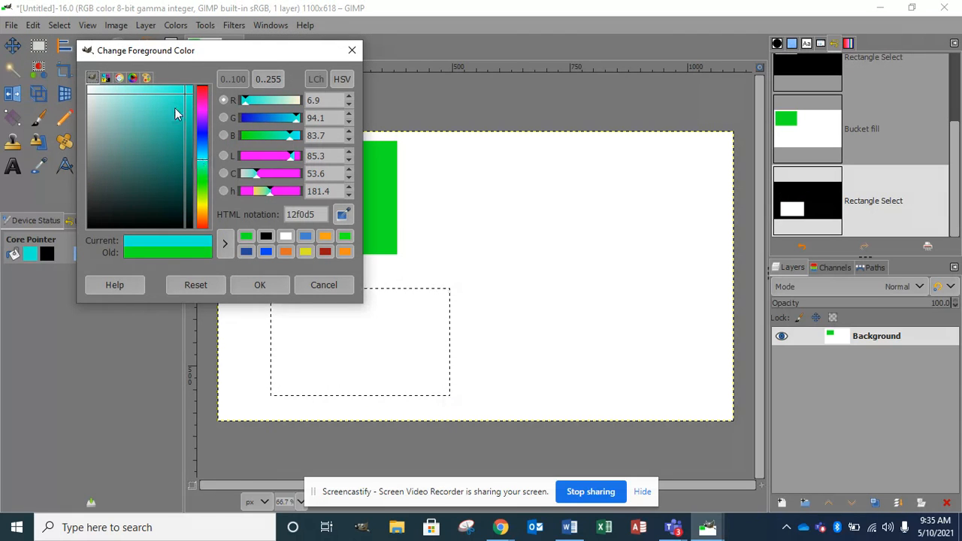
left_click(257, 283)
left_click(315, 310)
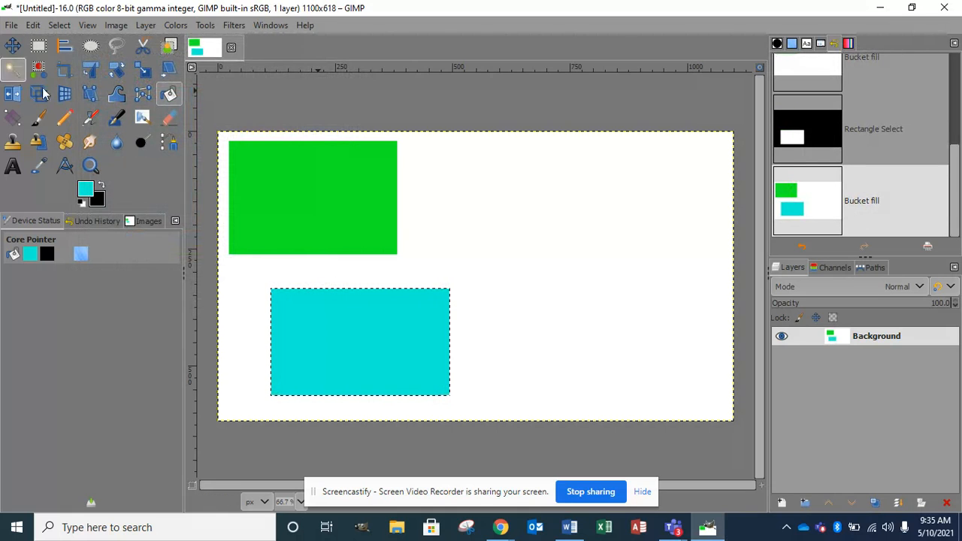
Make a wide elliptical selection in the upper-right area of the canvas and fill it with orange (f08f12).
left_click(89, 46)
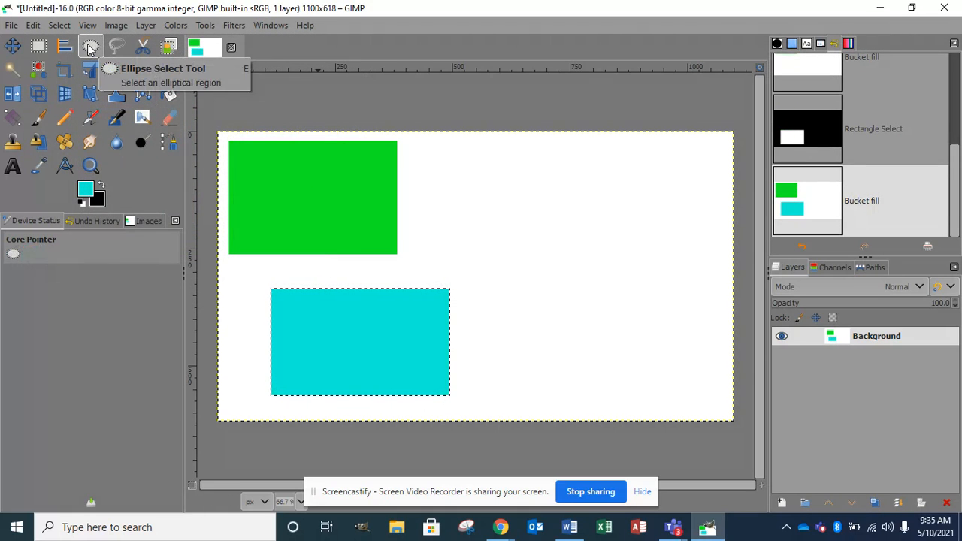
left_click_drag(491, 153, 668, 270)
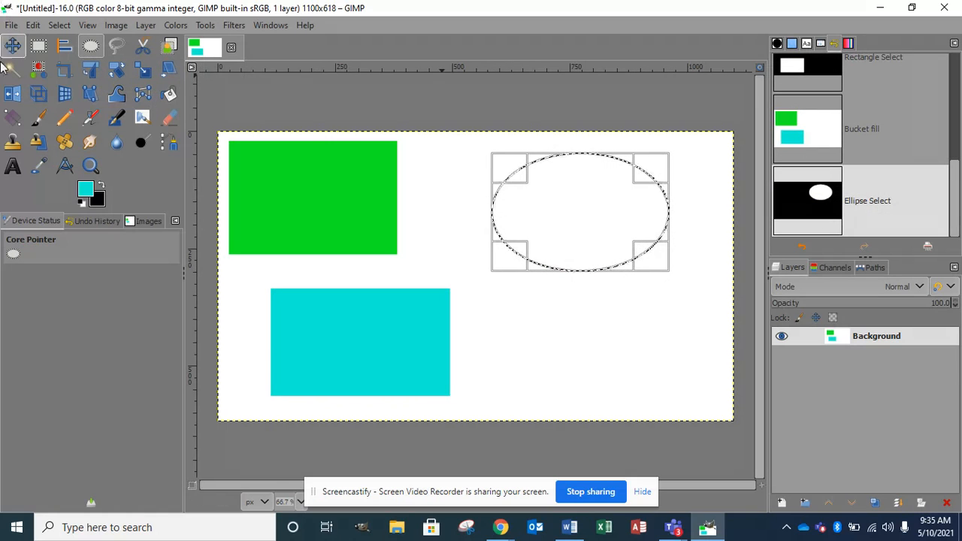
left_click(169, 94)
left_click(84, 189)
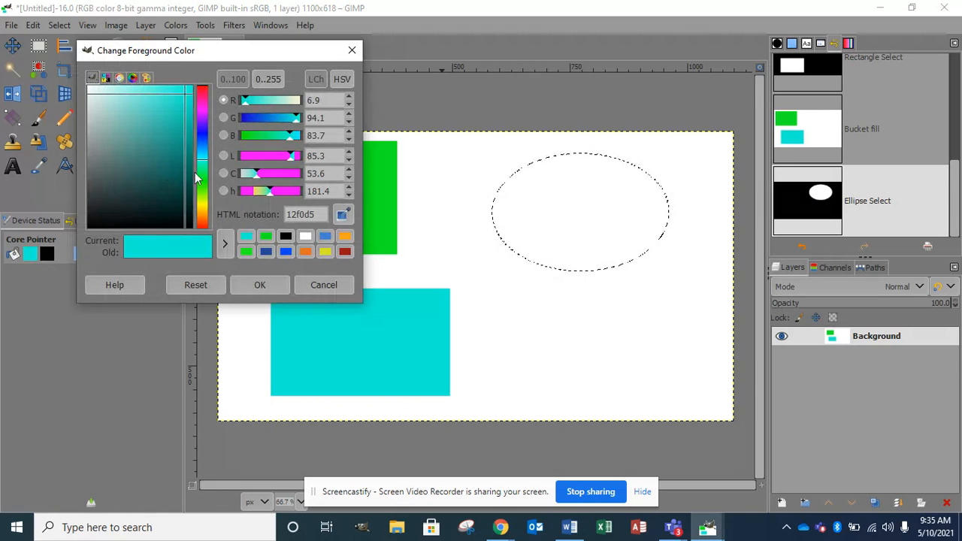
left_click(204, 215)
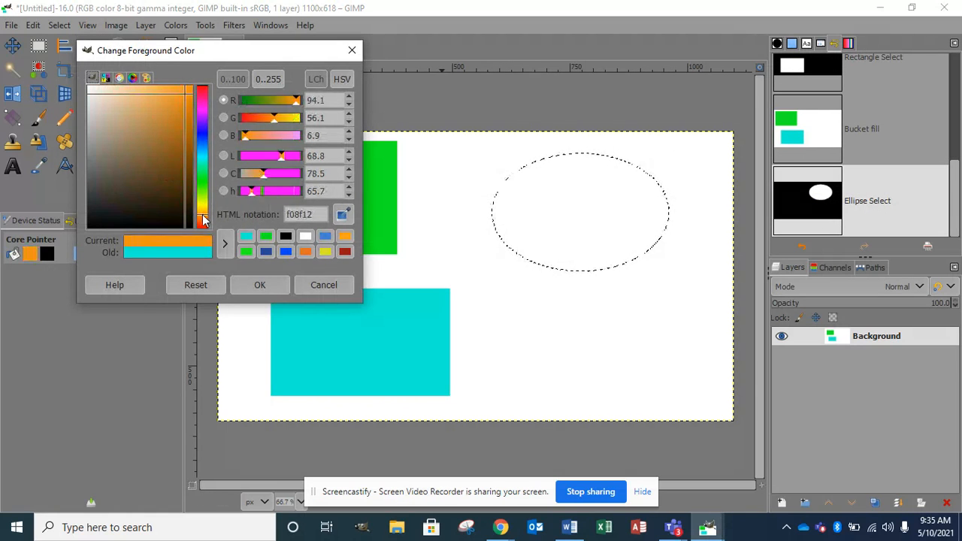
left_click(275, 282)
left_click(622, 169)
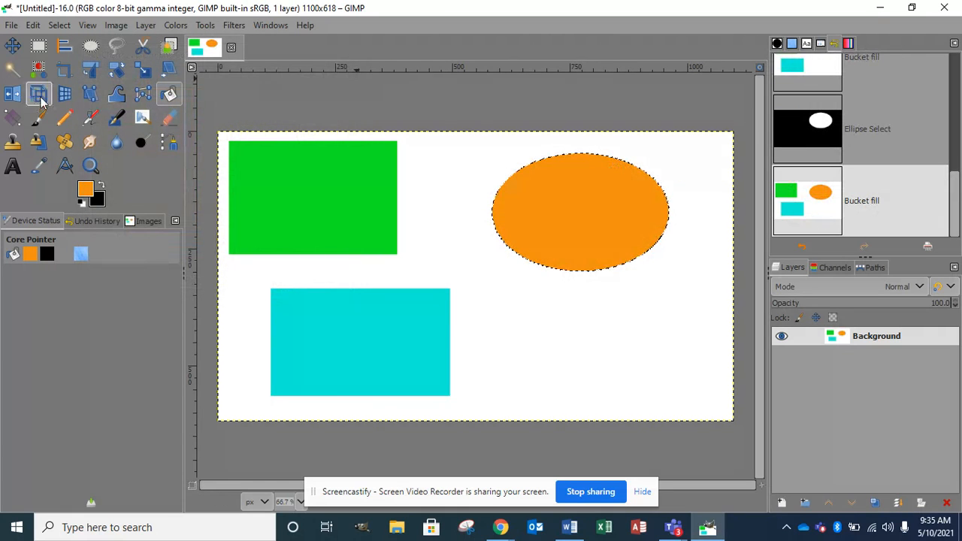
Select a near-circular area overlapping both rectangles and the ellipse, and fill its white part with pink-red (f0125a).
left_click(90, 45)
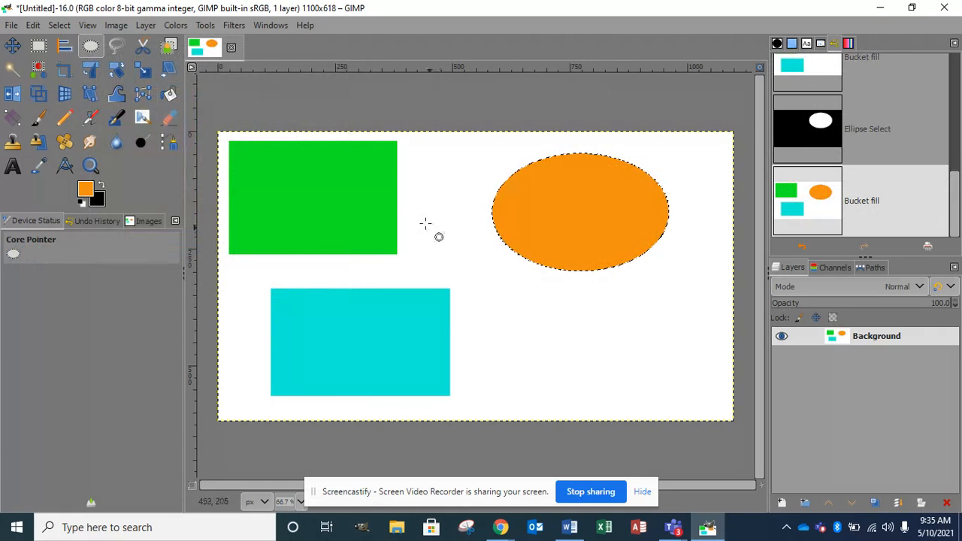
left_click_drag(362, 192, 499, 316)
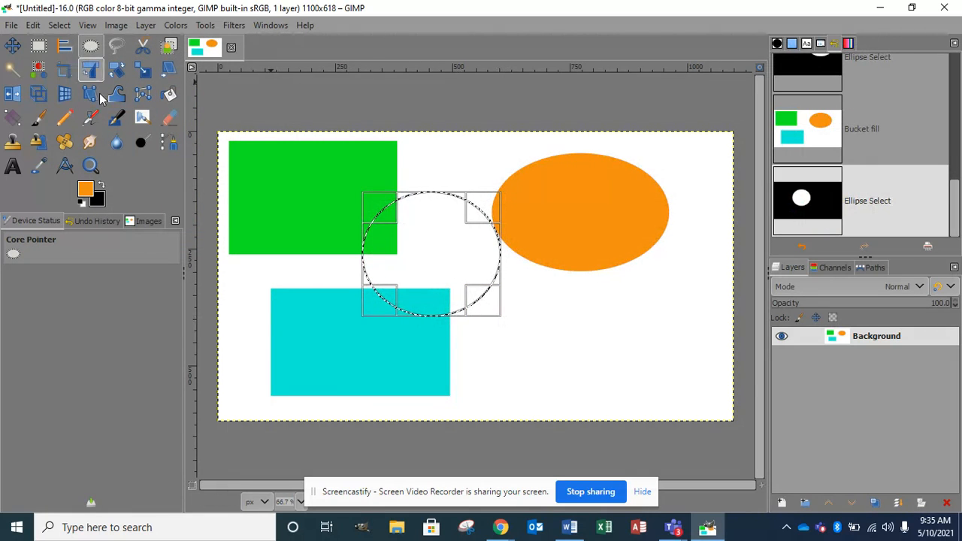
left_click(89, 191)
left_click(205, 164)
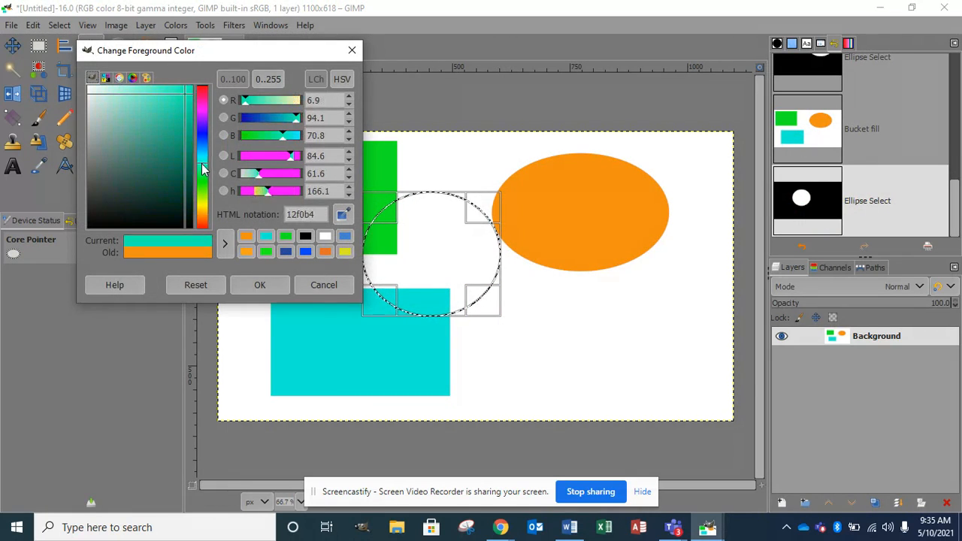
left_click(204, 95)
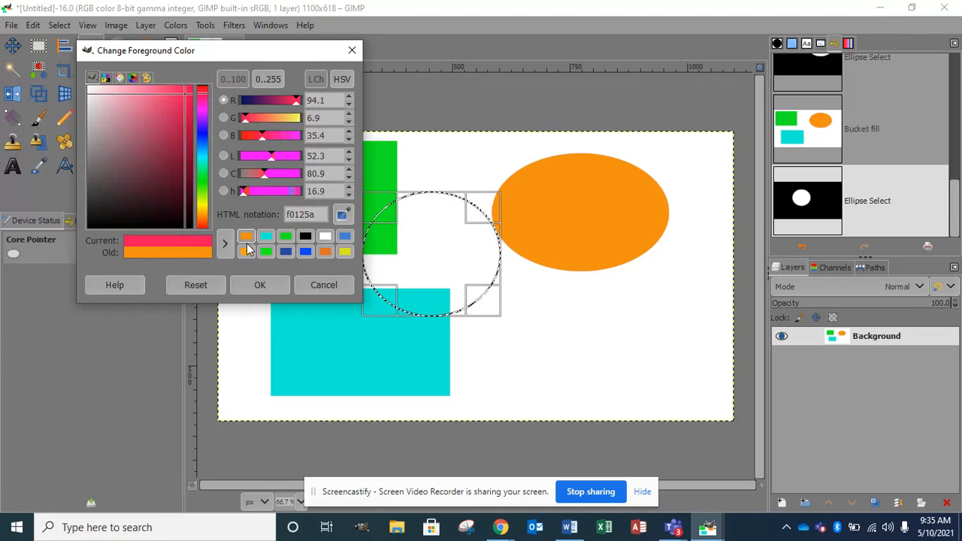
left_click(259, 285)
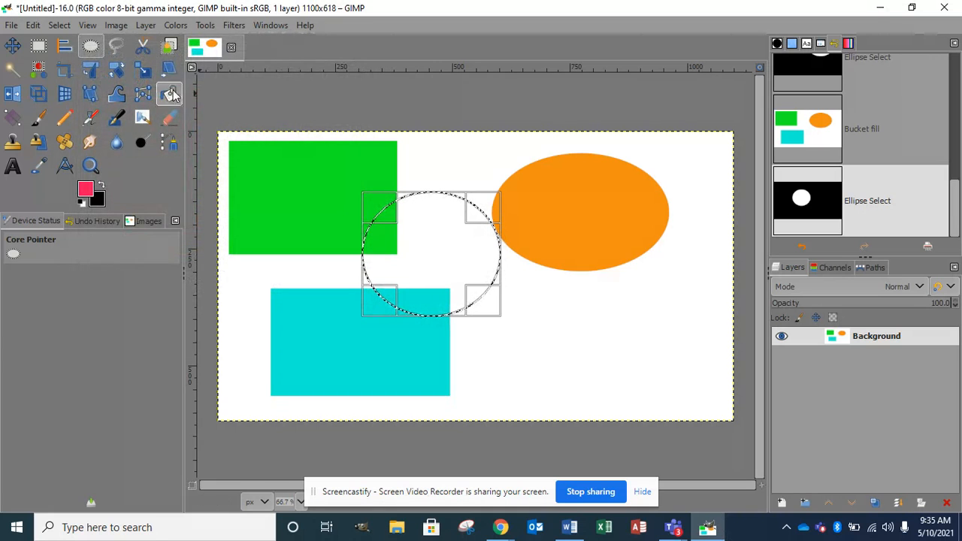
left_click(169, 93)
left_click(425, 251)
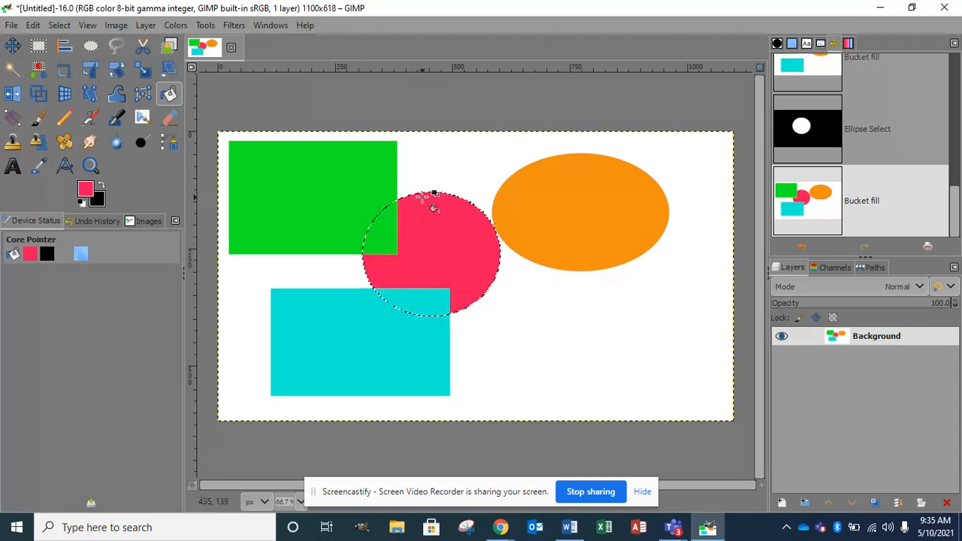
Clear the selection and refill the cyan rectangle with the pink-red foreground color.
right_click(429, 250)
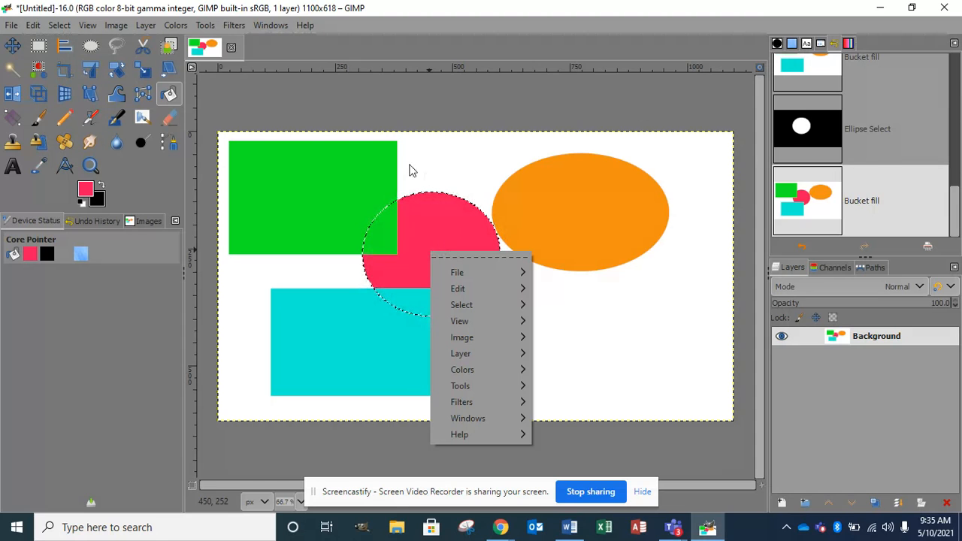
left_click(154, 173)
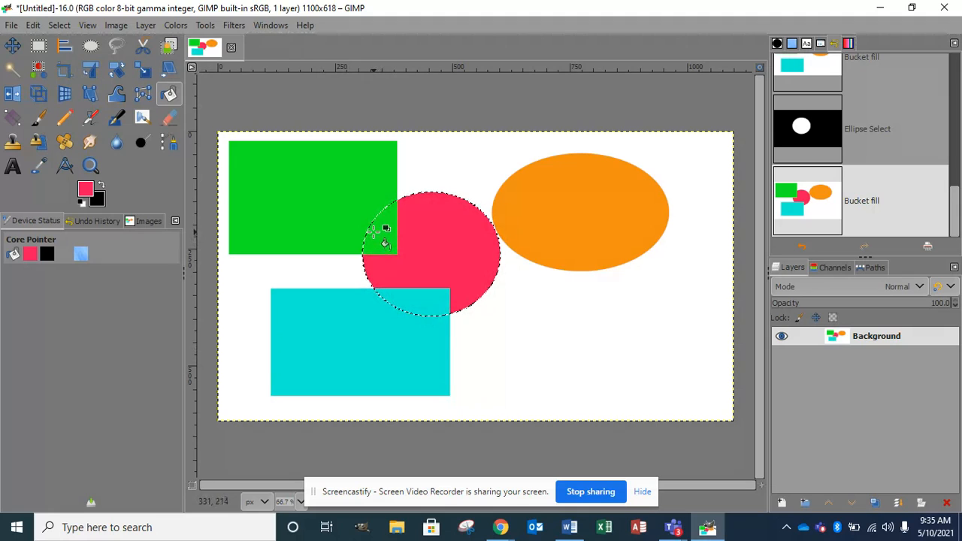
key("ctrl+shift+a")
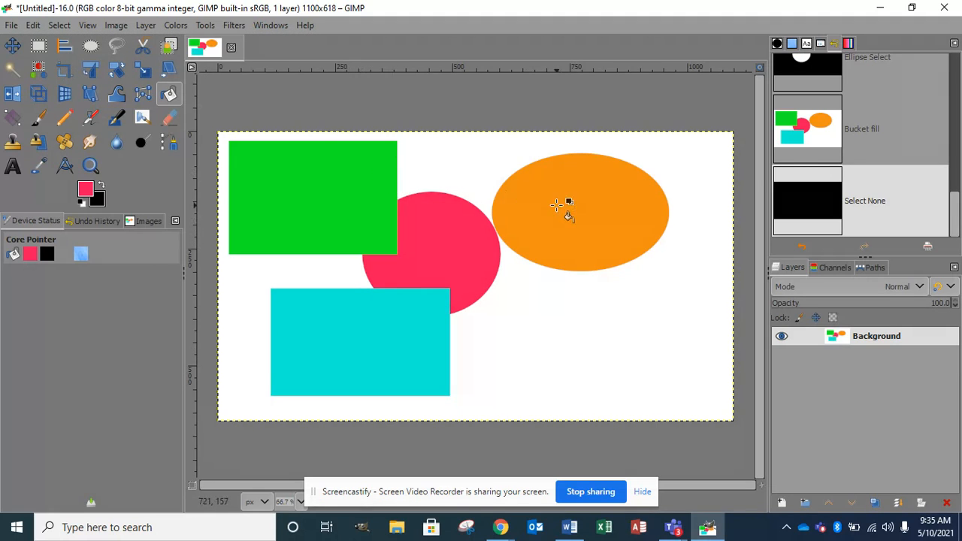
left_click(302, 333)
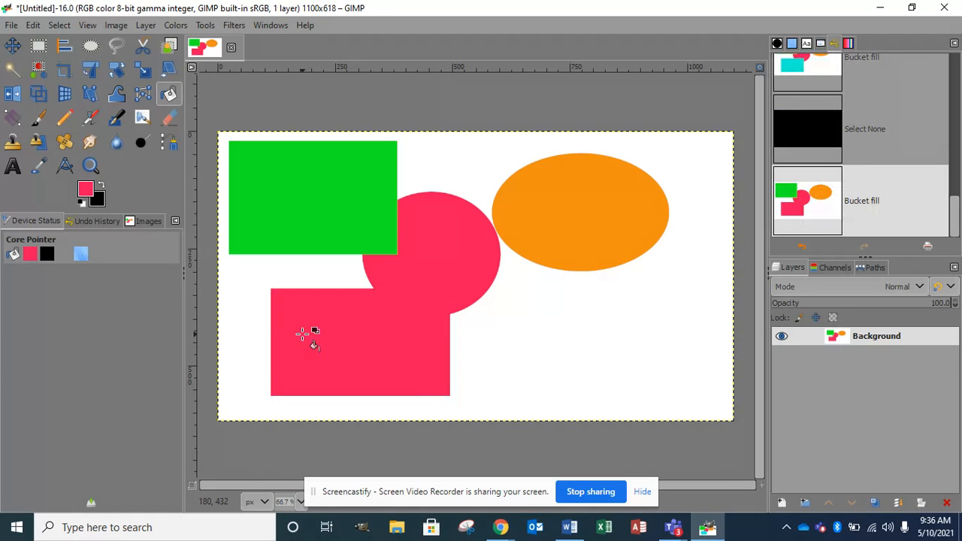
Make a rectangular selection in the white area below the orange ellipse.
left_click(38, 46)
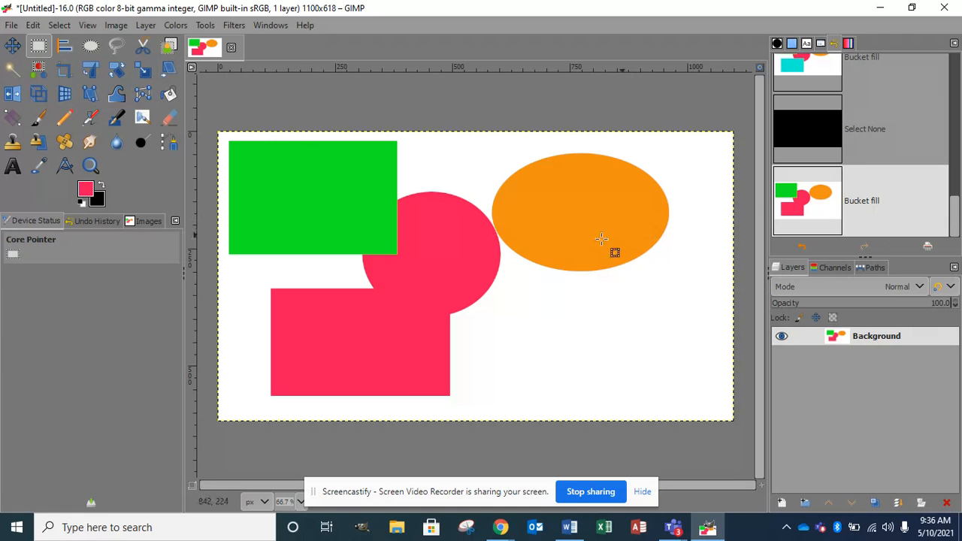
left_click_drag(551, 305, 710, 392)
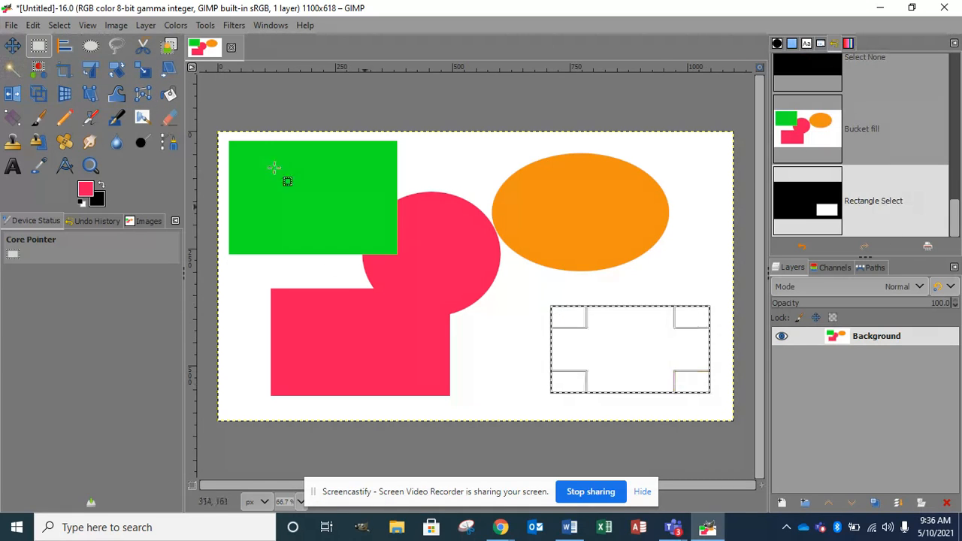
left_click(87, 193)
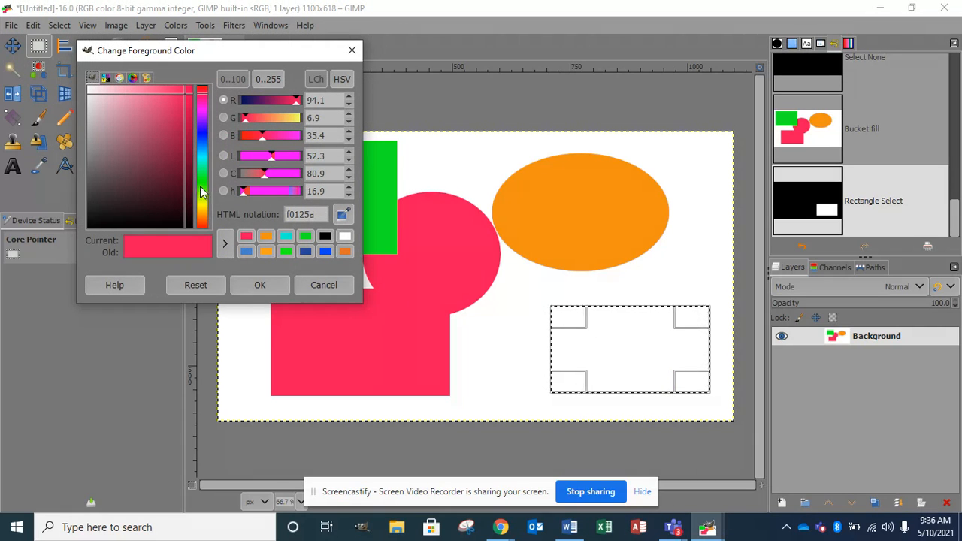
left_click(286, 251)
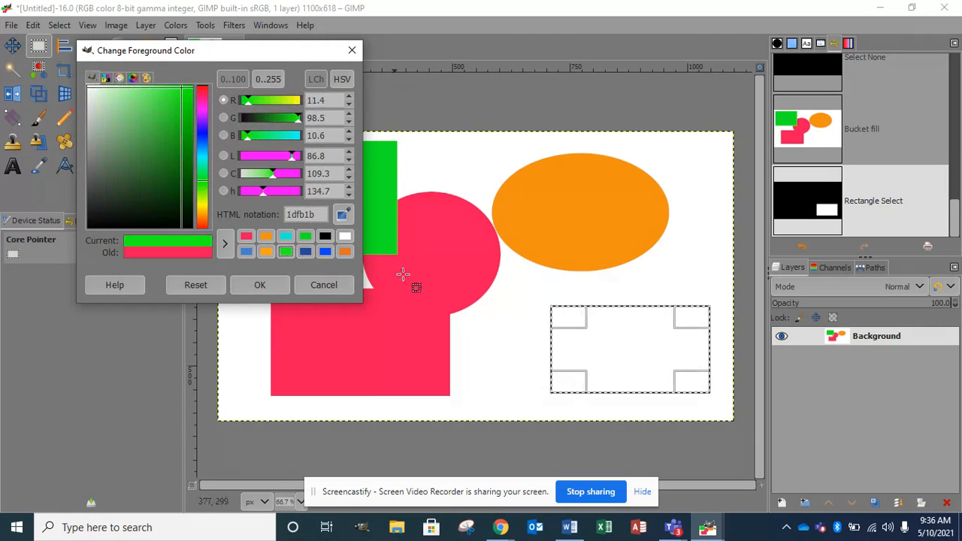
left_click(606, 339)
left_click(351, 51)
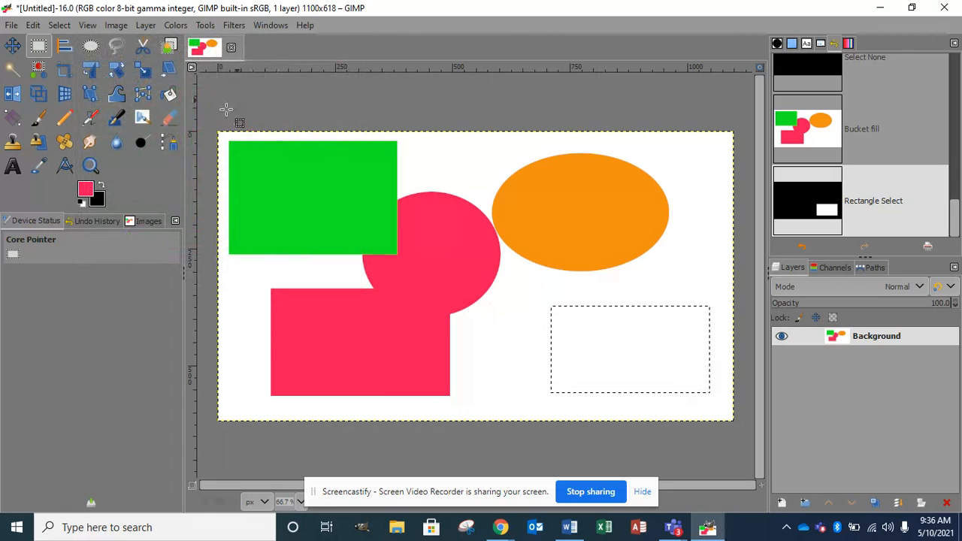
Set the foreground color to bright green (1dfb1b), fill the rectangular selection below the orange ellipse with it, and clear the selection.
left_click(92, 191)
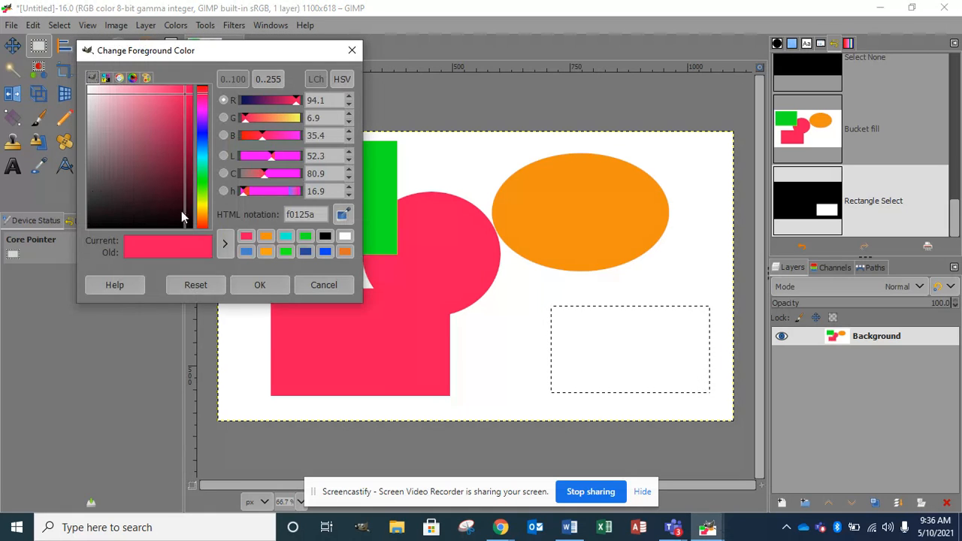
left_click(284, 254)
left_click(273, 280)
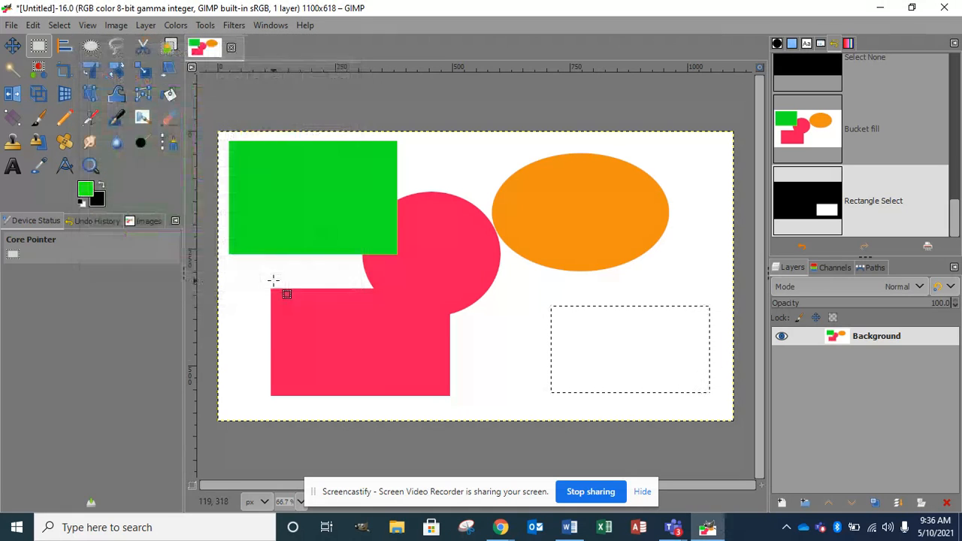
left_click(168, 93)
left_click(672, 376)
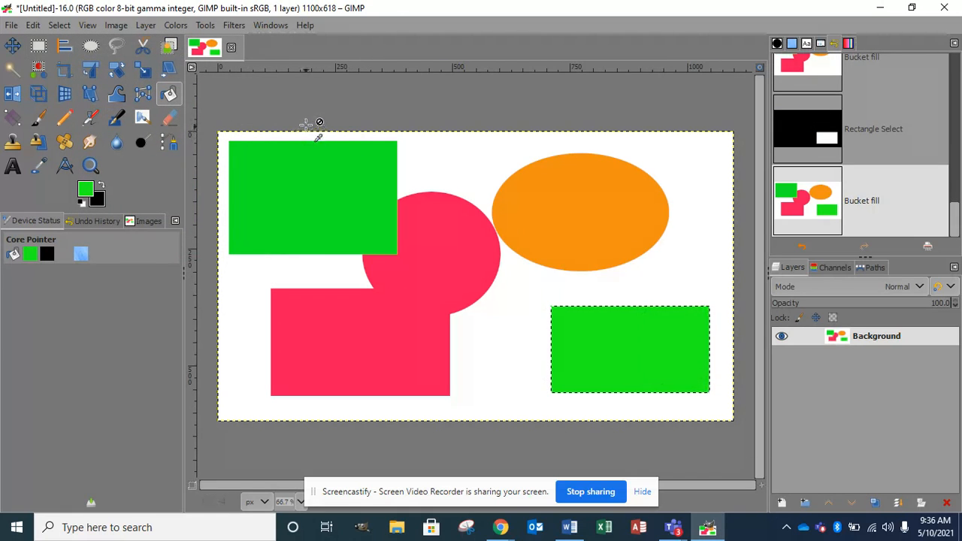
key("ctrl+shift+a")
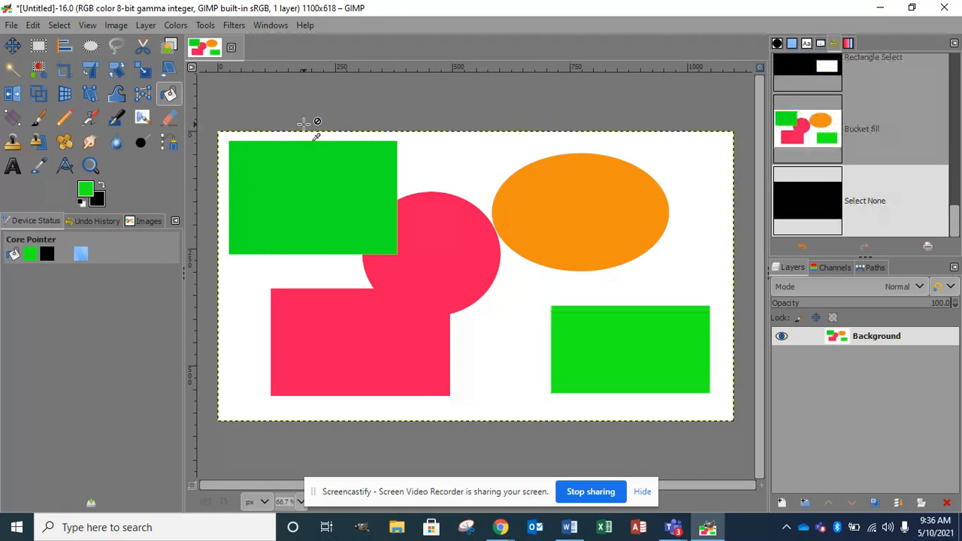
Use Select by Color to select all green areas, and replace that with a selection of all pink-red areas.
left_click(35, 75)
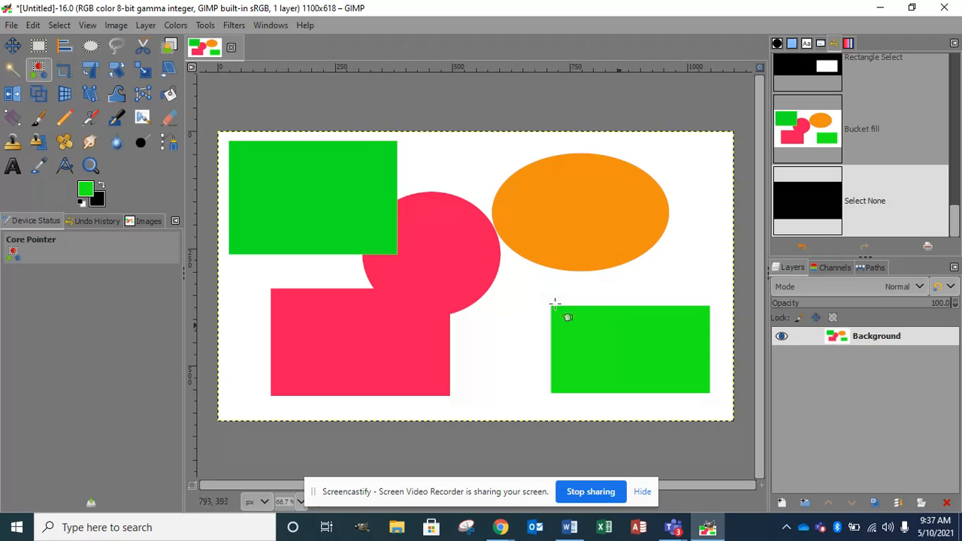
left_click(320, 174)
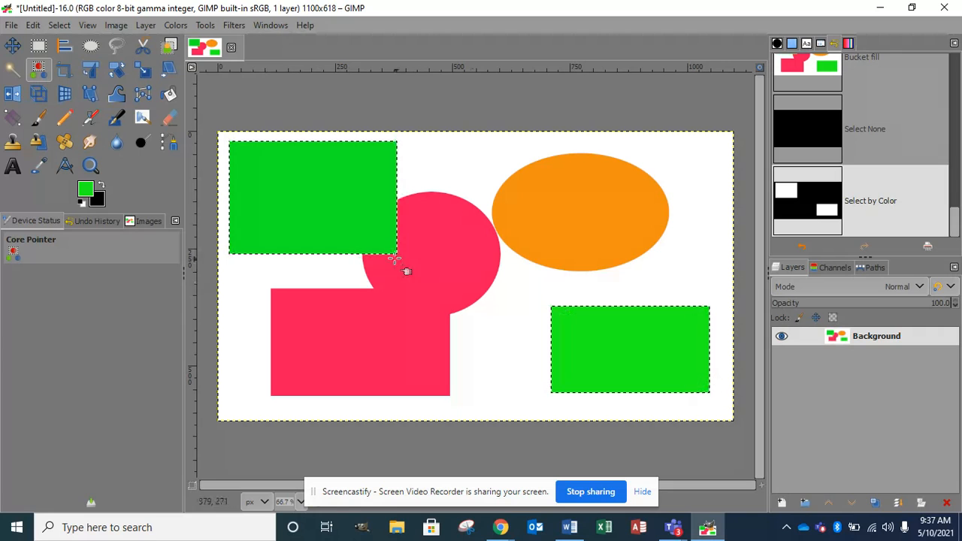
left_click(462, 265)
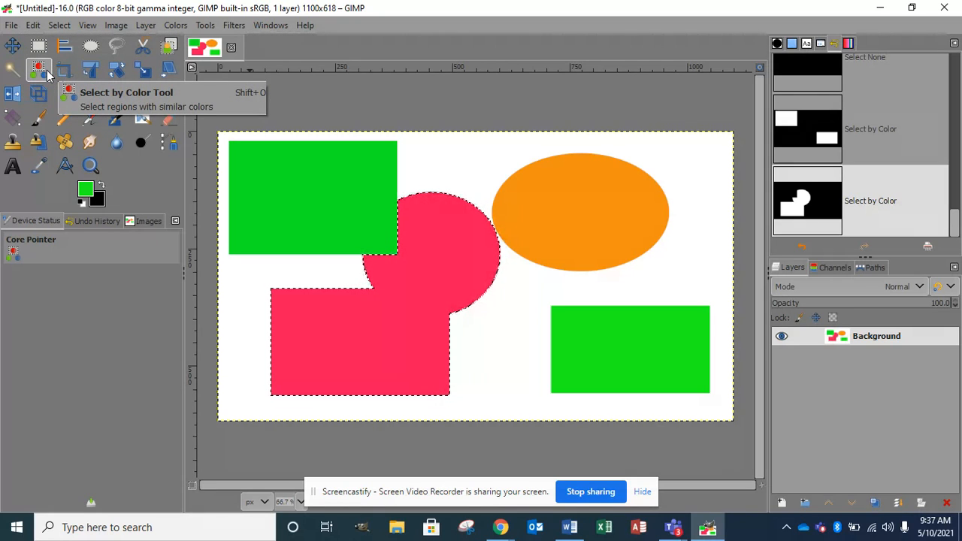
Clear the selection and fuzzy-select the smaller green rectangle, the ellipse, the pink-red shape and finally the larger green rectangle, one at a time.
left_click(12, 81)
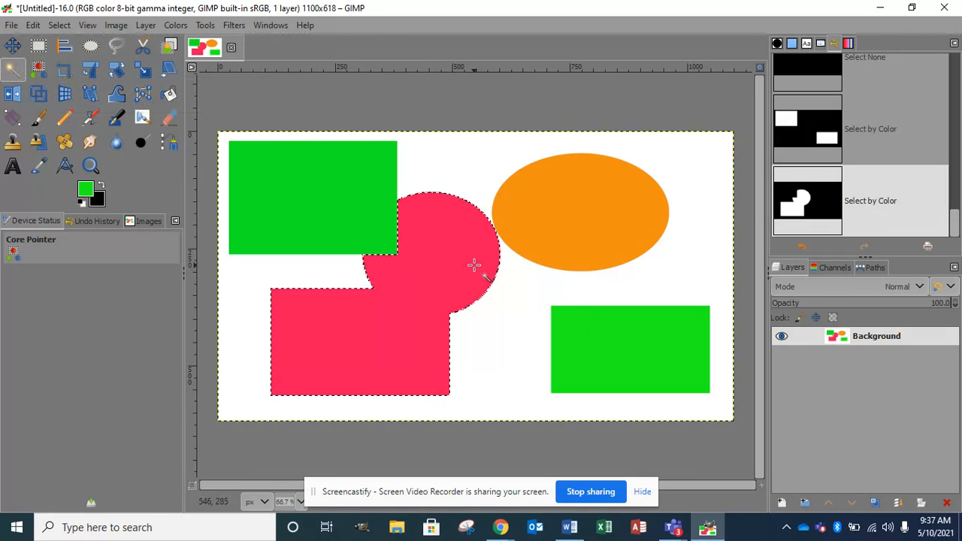
key("ctrl+shift+a")
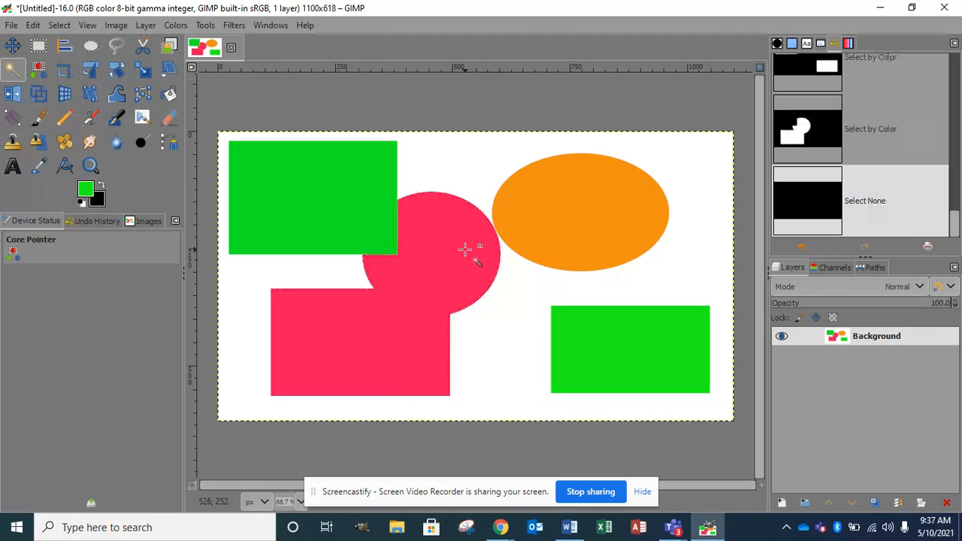
left_click(610, 330)
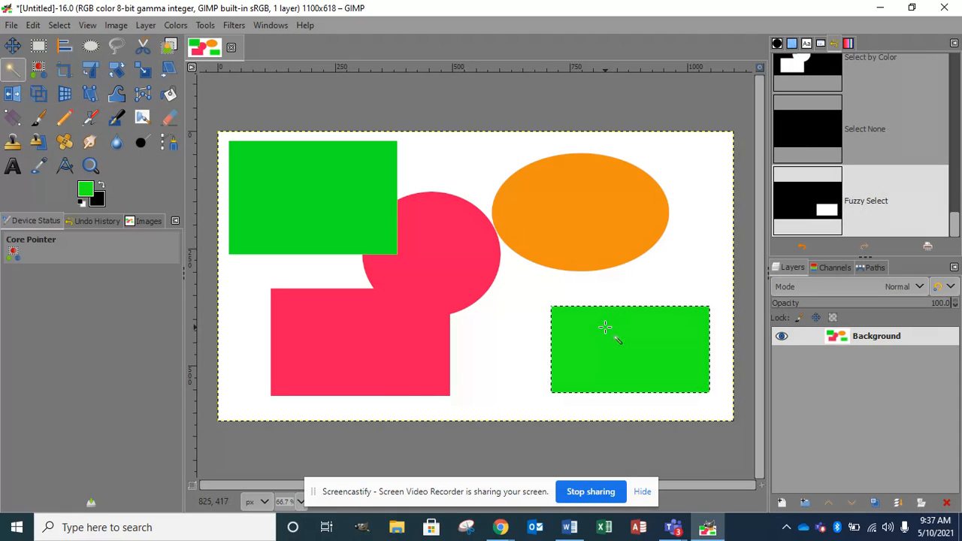
left_click(577, 211)
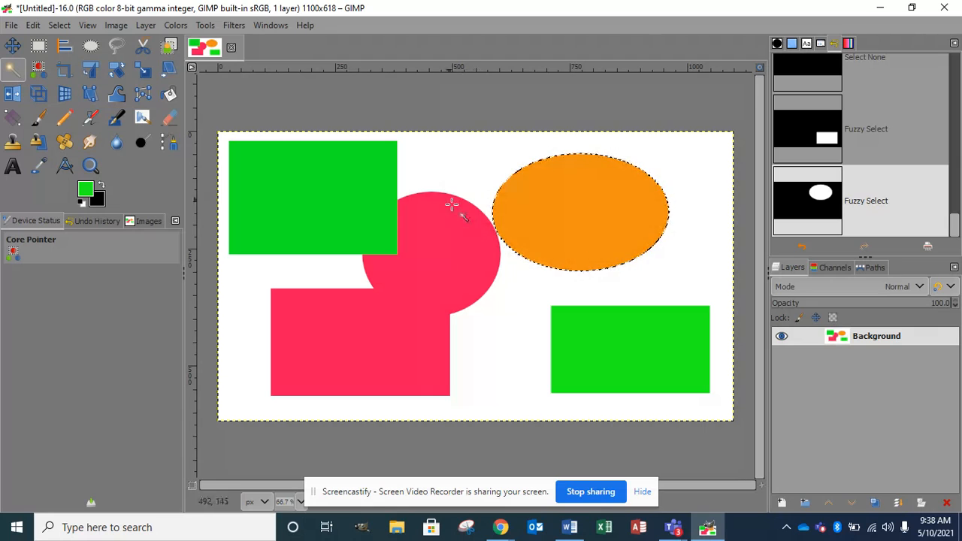
left_click(425, 250)
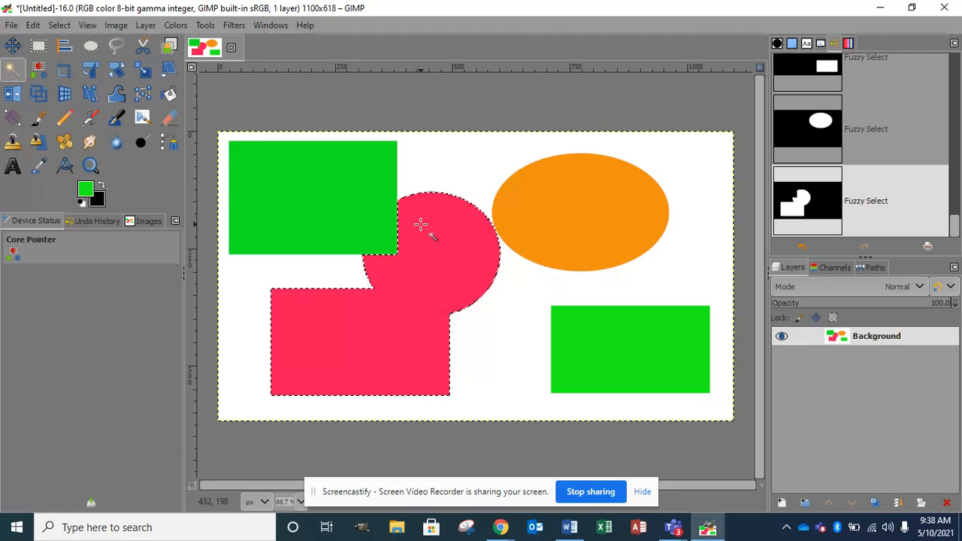
left_click(323, 195)
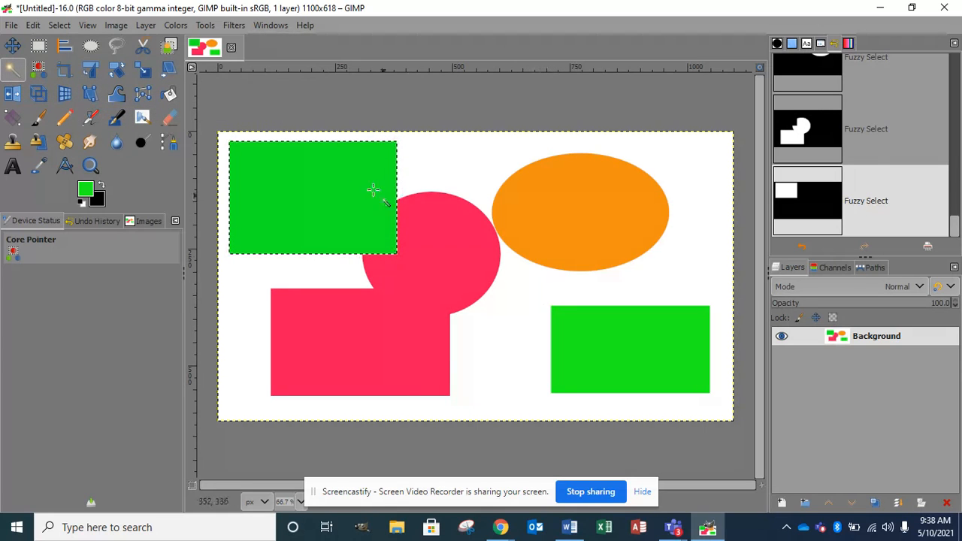
Recolor the selected green rectangle to light cyan with Hue-Saturation, raising its hue, lightness and saturation.
left_click(172, 27)
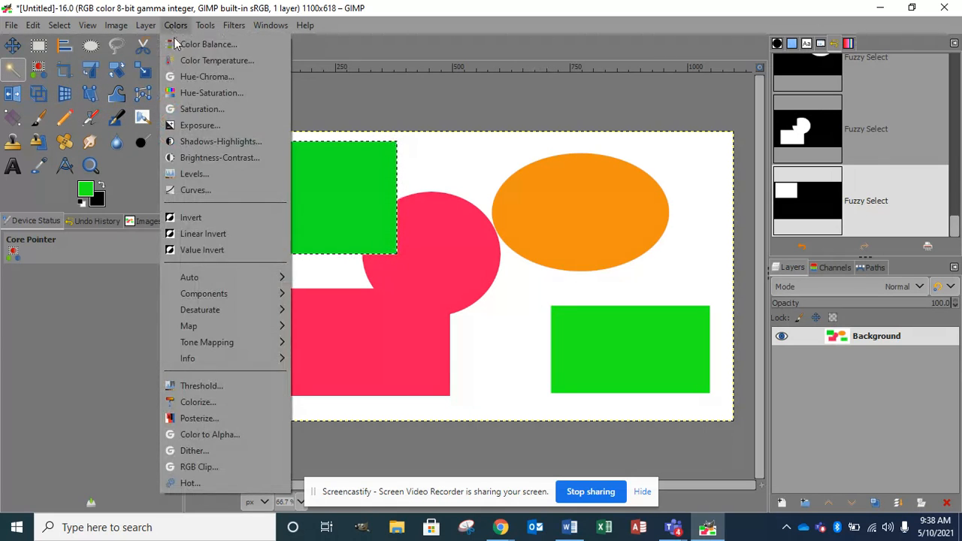
left_click(201, 95)
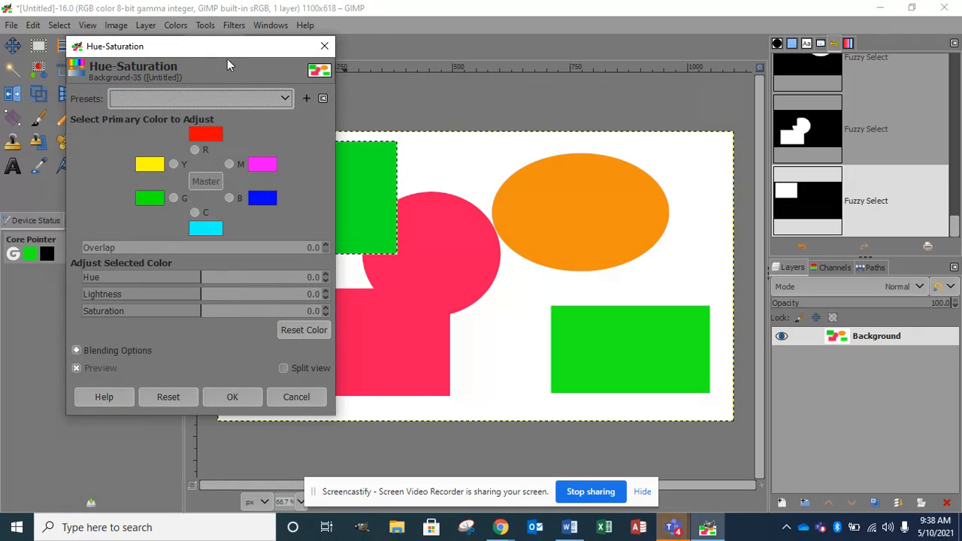
left_click_drag(229, 55, 883, 91)
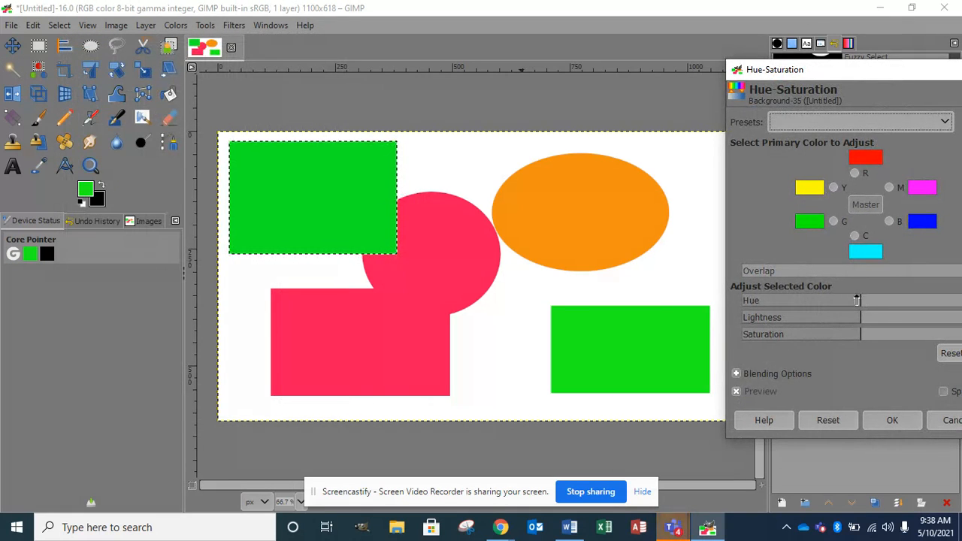
left_click_drag(857, 300, 881, 320)
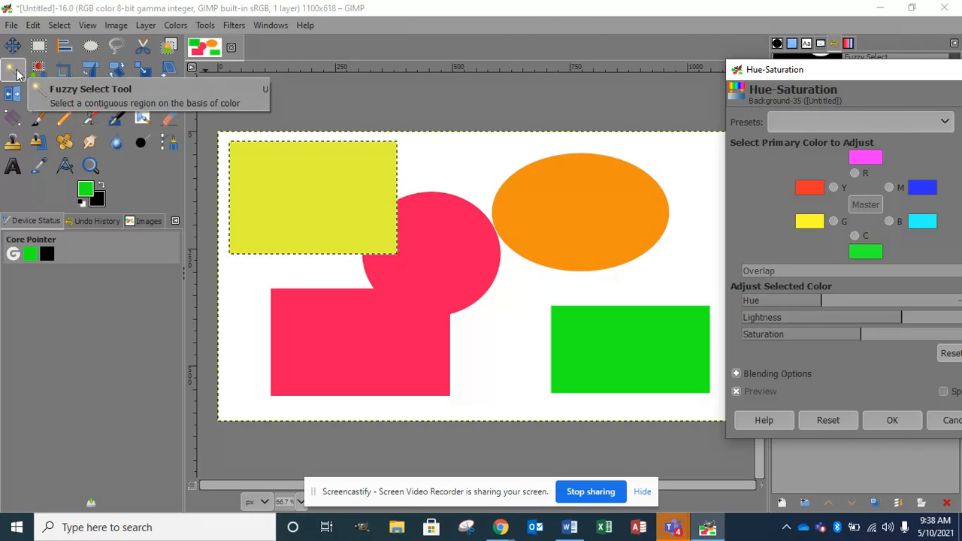
mouse_move(862, 333)
left_mouse_down()
mouse_move(890, 333)
mouse_move(827, 336)
left_mouse_up()
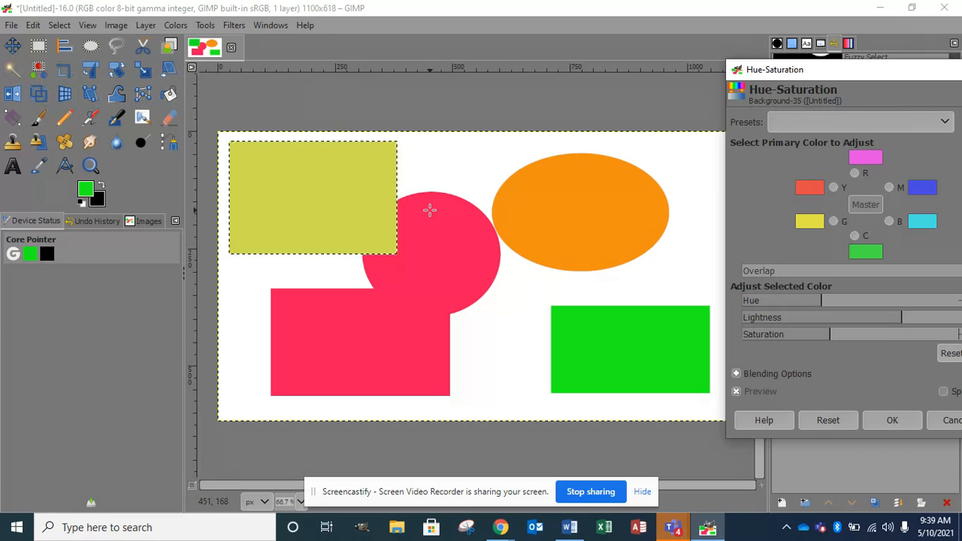
left_click_drag(845, 316, 955, 345)
left_click_drag(826, 302, 926, 319)
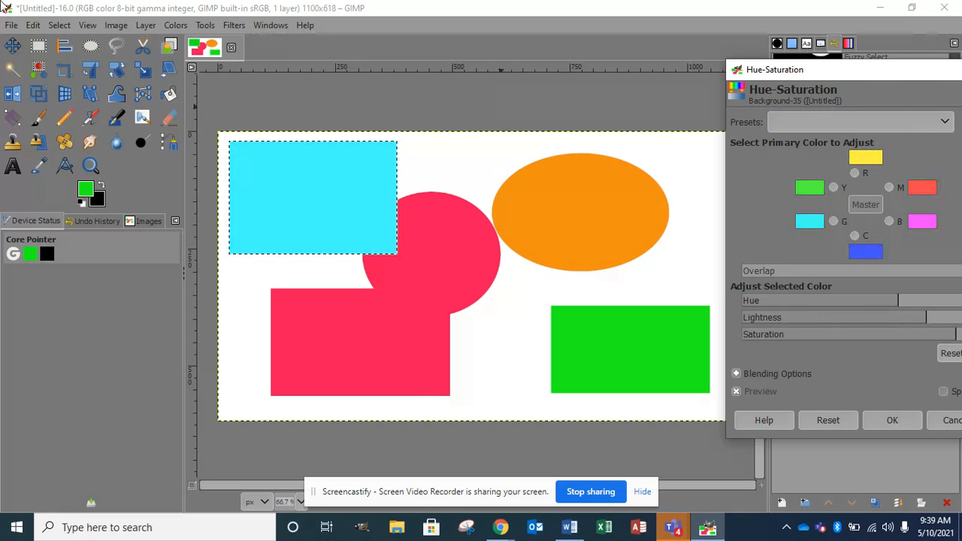
left_click(175, 26)
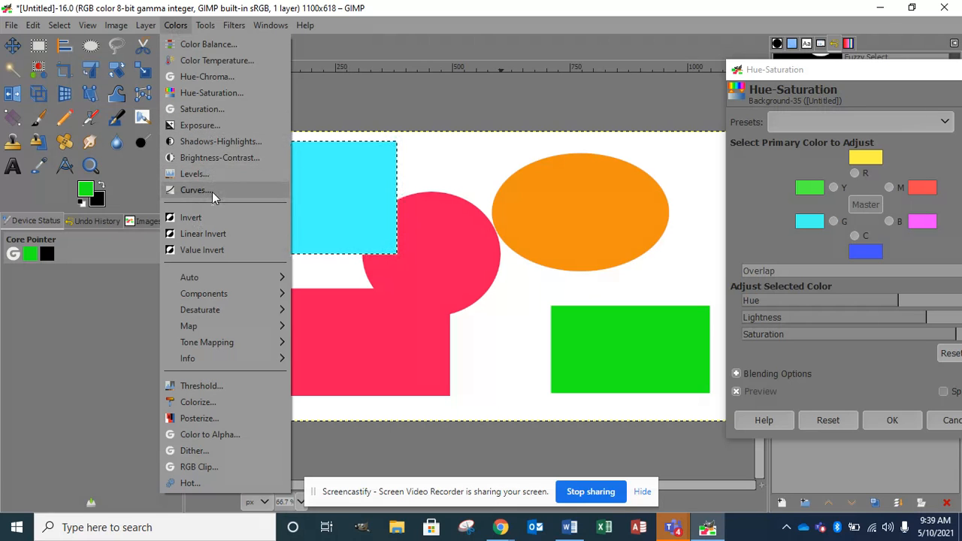
left_click(342, 105)
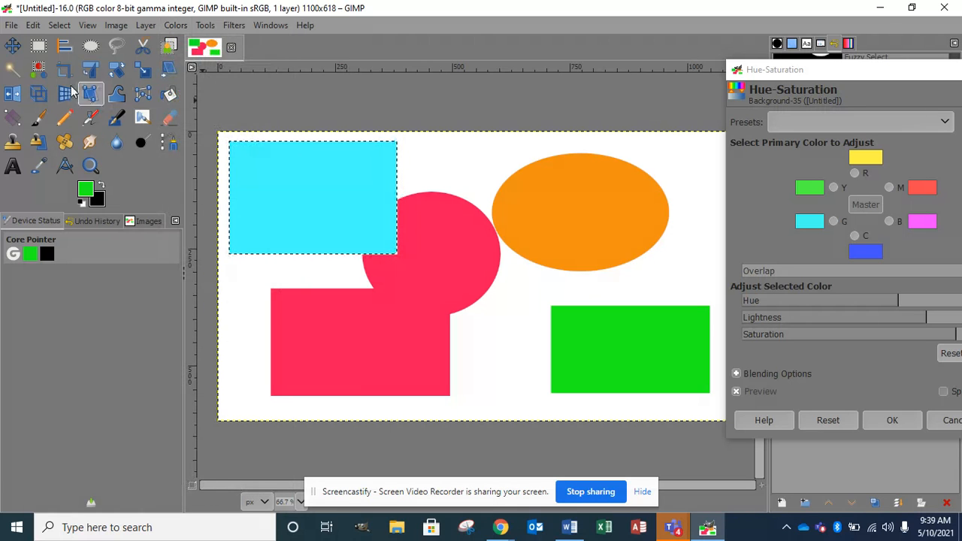
Fuzzy-select the orange ellipse and open the Curves adjustment for it.
left_click(12, 69)
left_click(611, 239)
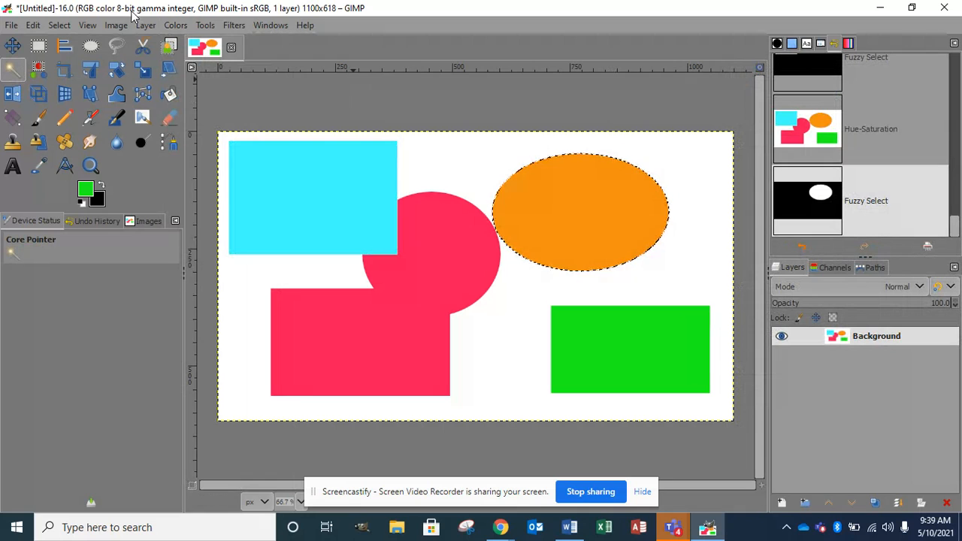
left_click(175, 25)
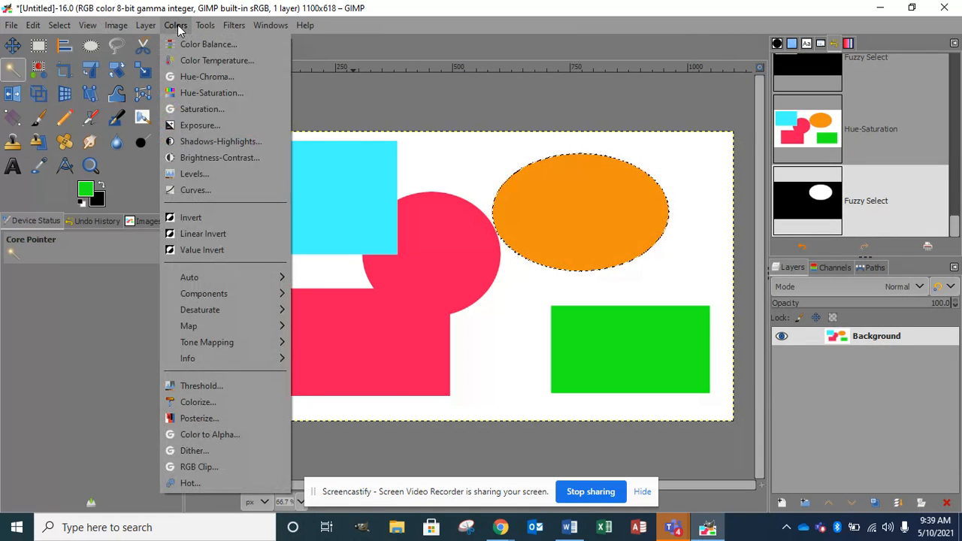
left_click(203, 192)
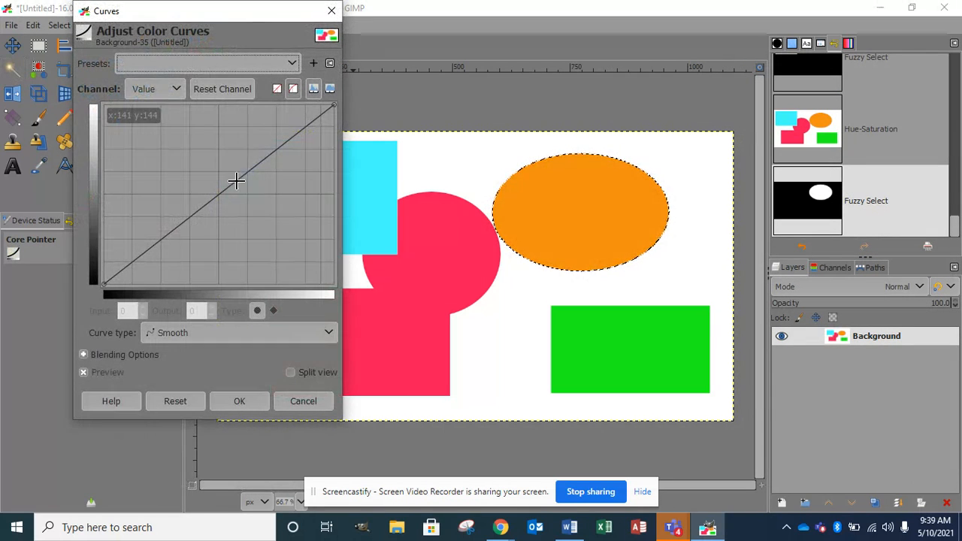
Reshape the ellipse's smooth Value curve with points at input 37, output 209 and input 201, output 45, and apply it.
left_click_drag(236, 181, 255, 222)
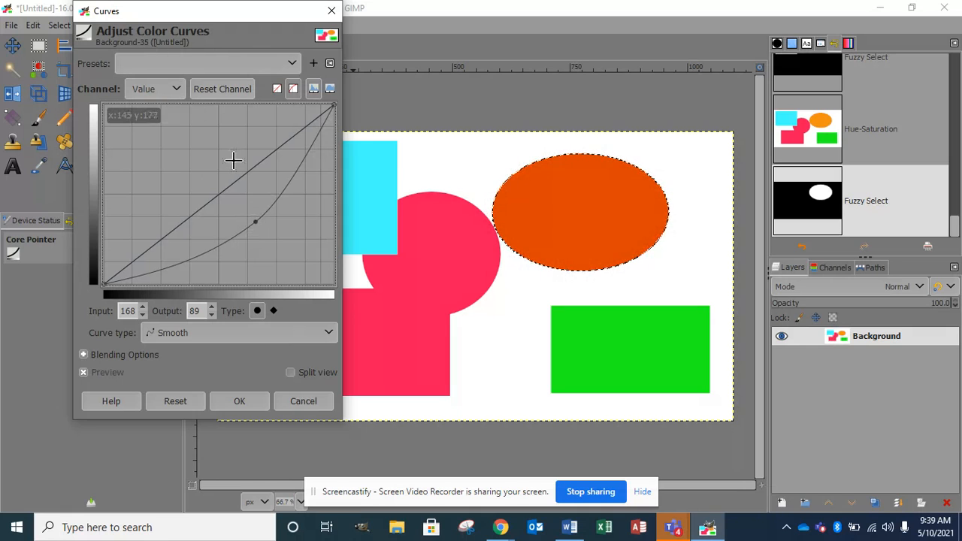
left_click_drag(236, 178, 203, 146)
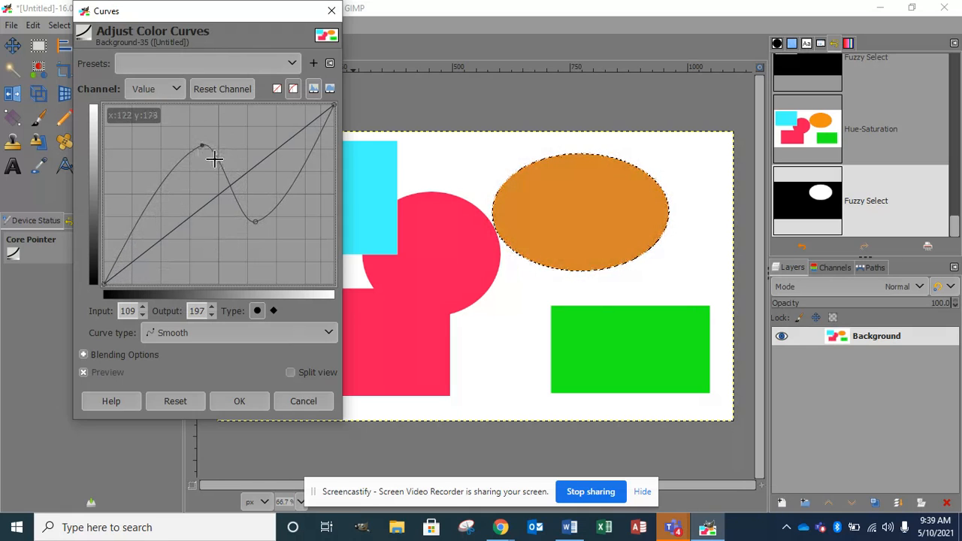
left_click_drag(258, 217, 283, 166)
left_click_drag(212, 153, 122, 165)
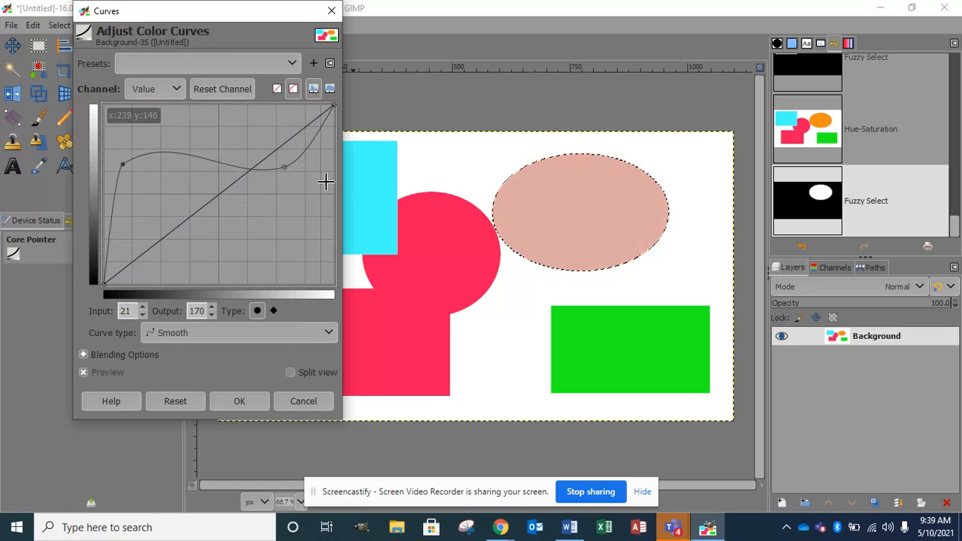
left_click_drag(287, 169, 316, 208)
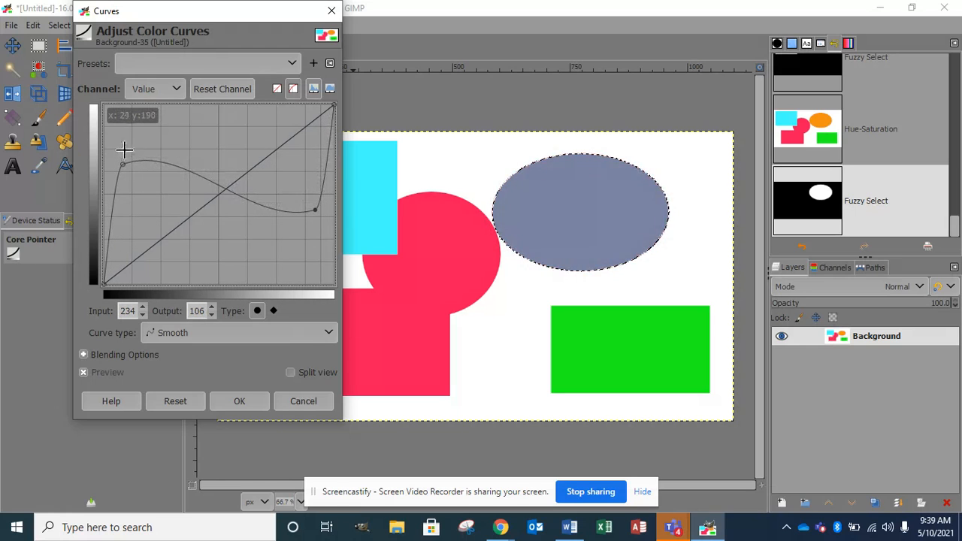
left_click_drag(120, 159, 137, 137)
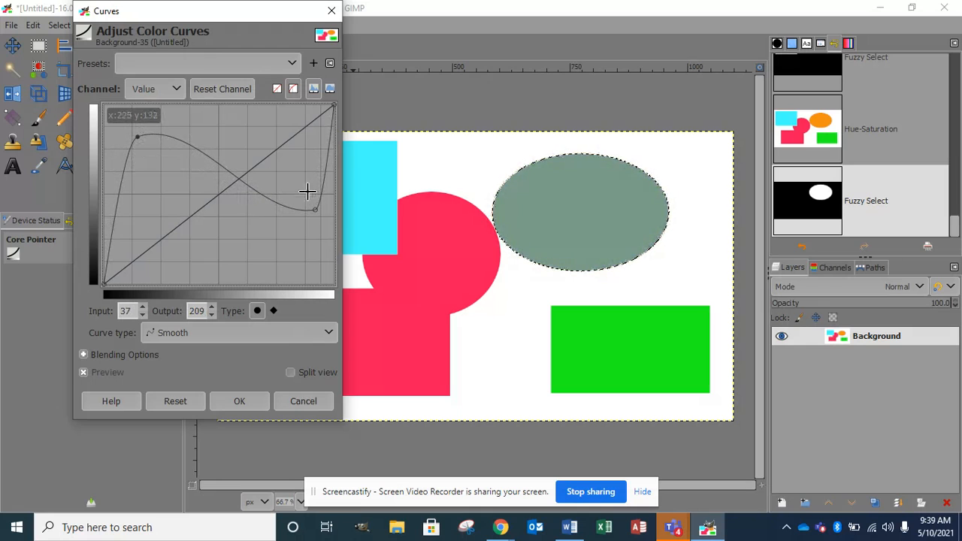
left_click_drag(310, 209, 279, 252)
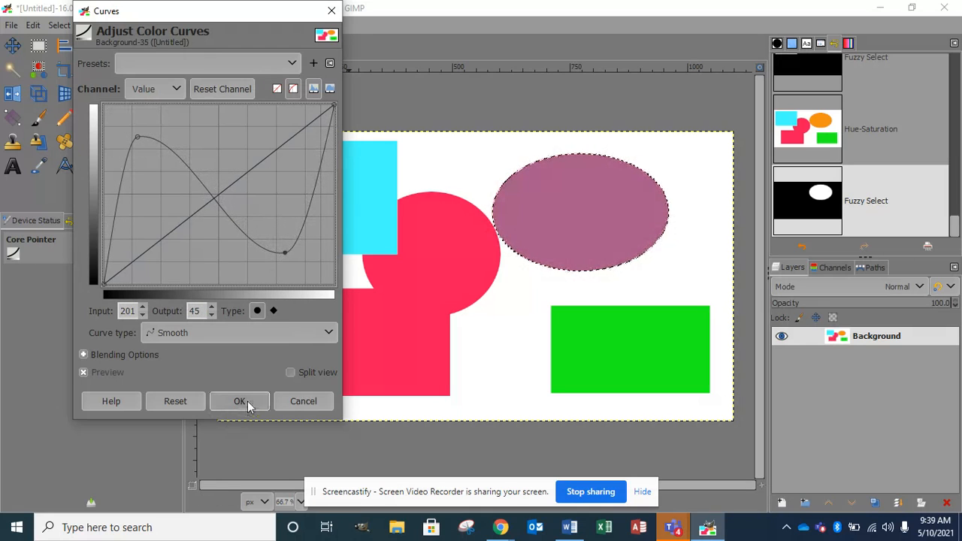
left_click(323, 337)
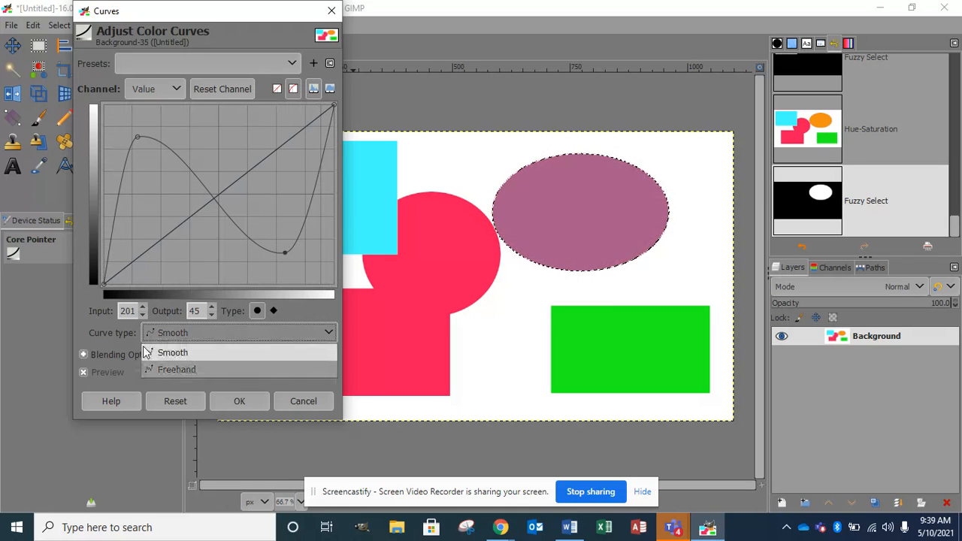
left_click(236, 408)
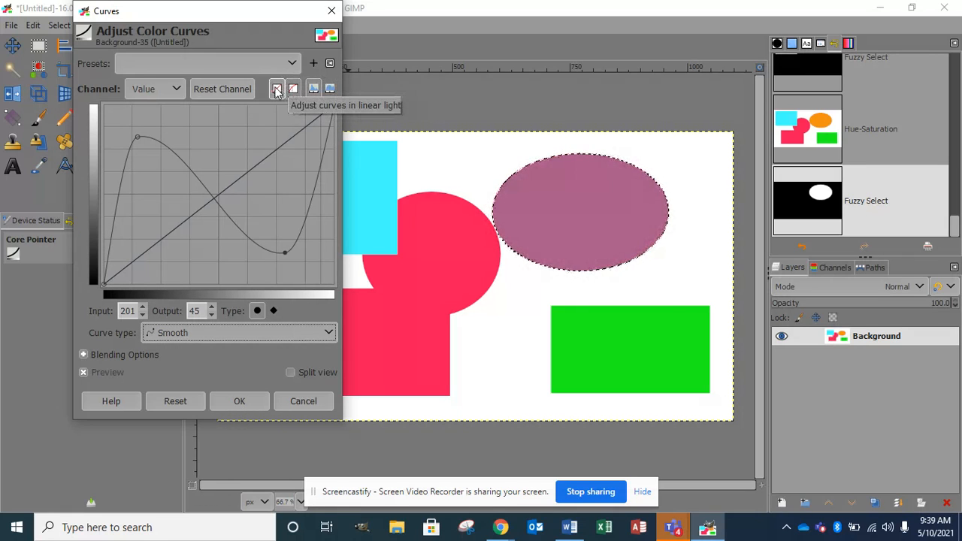
left_click(239, 400)
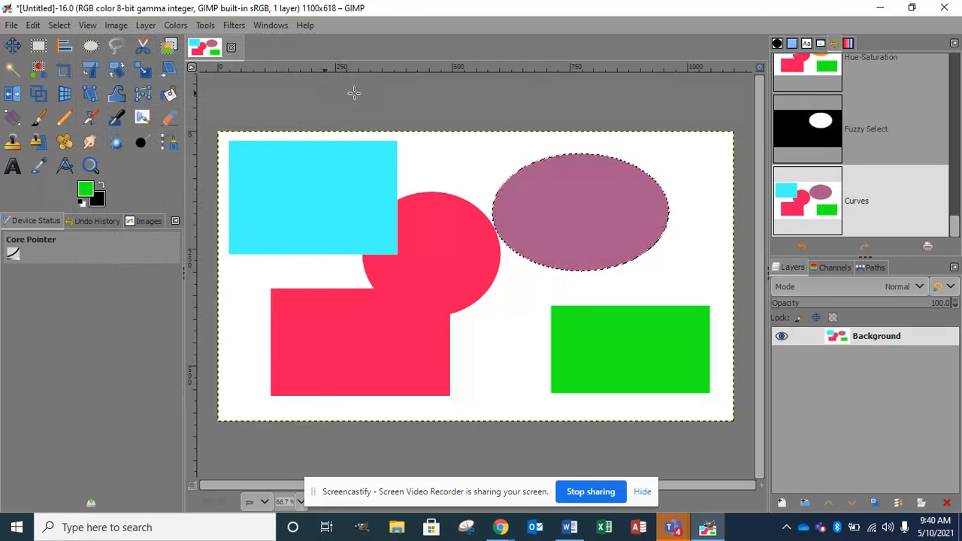